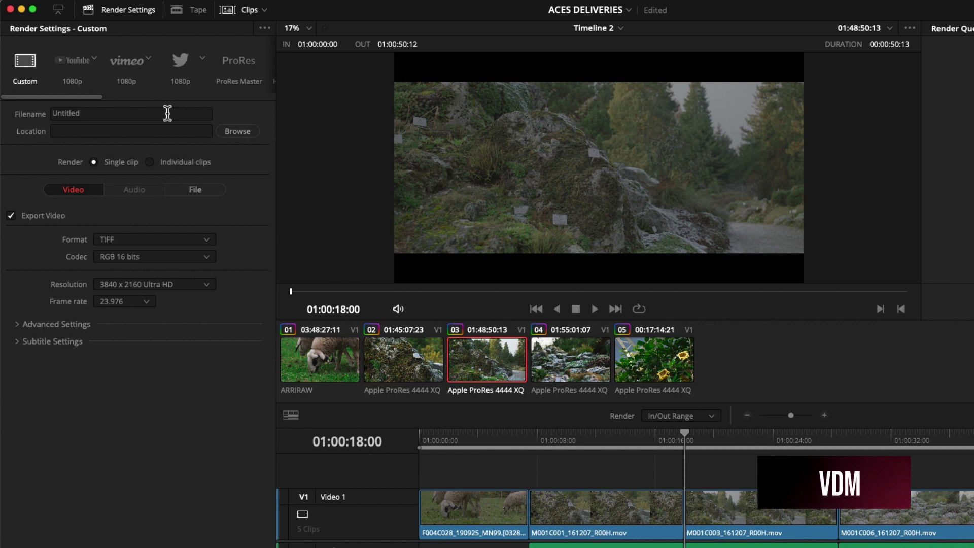
- Set the render location to the VDM folder inside EXPORT, under NETFLIX FOOTAGE and the training deliveries folder on the external 500GB drive
left_click(237, 131)
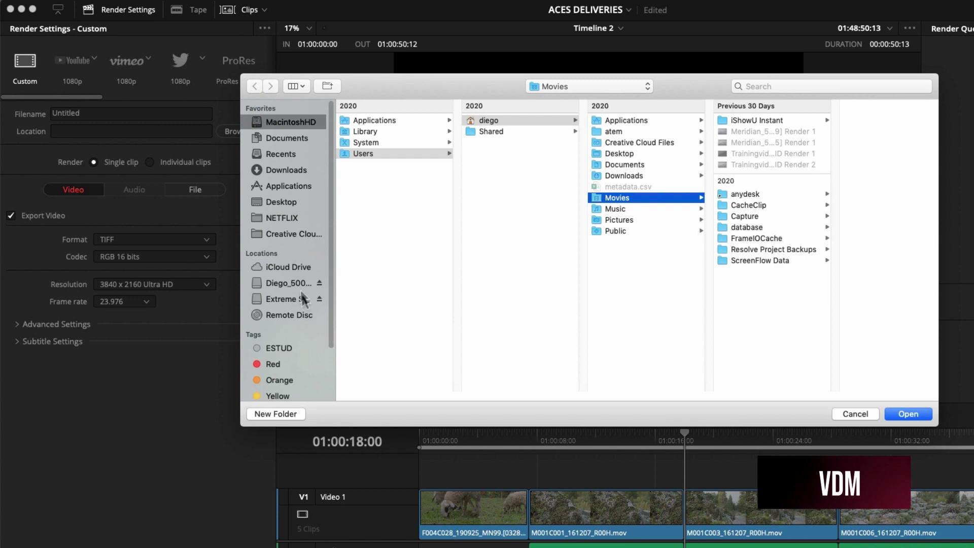
left_click(300, 283)
left_click(402, 149)
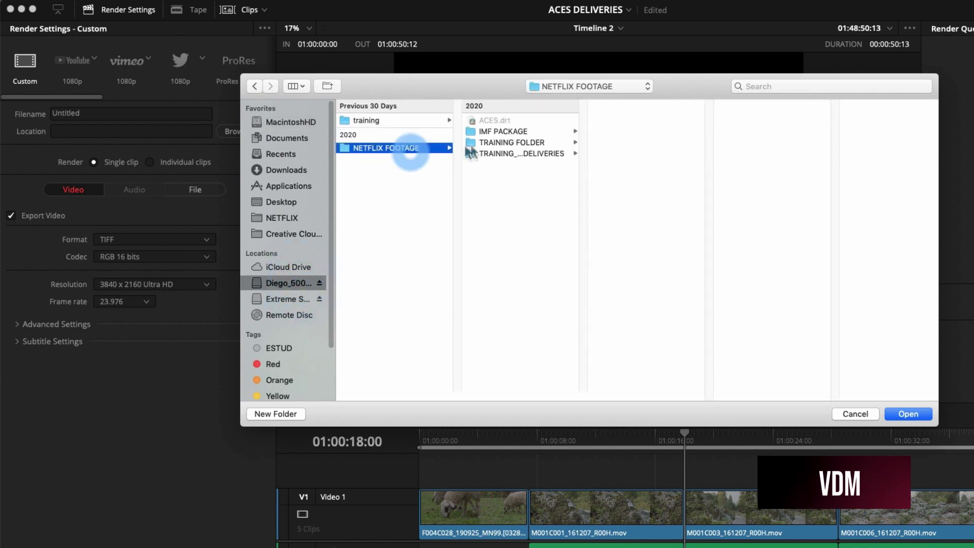
left_click(516, 154)
left_click(629, 120)
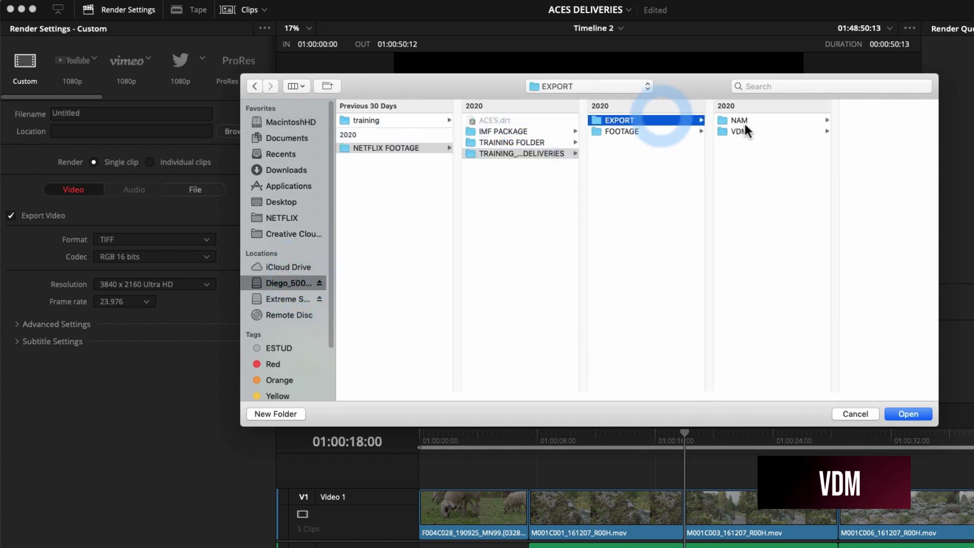
left_click(742, 131)
left_click(908, 414)
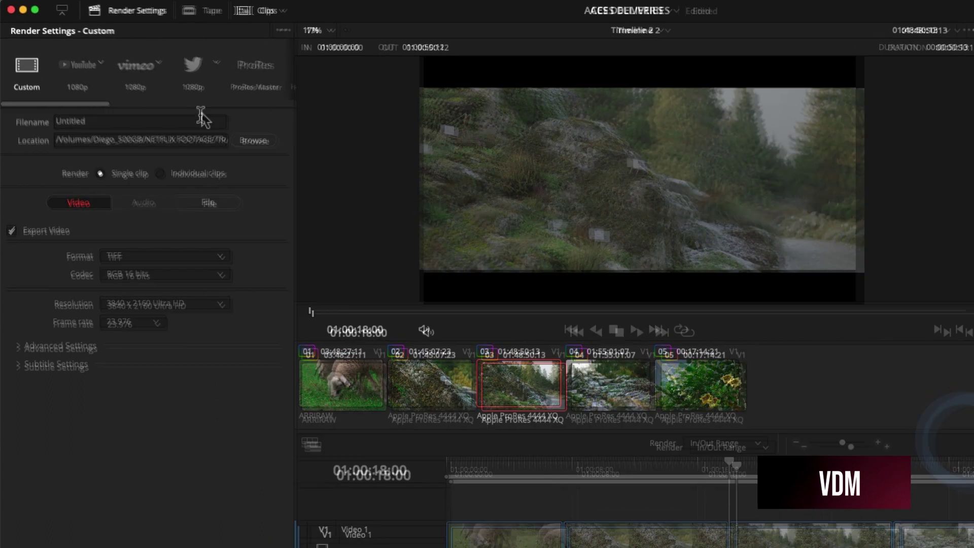
- Paste Trainingvideos_S01ep102s_vdm_16b_pq_P3D65_1000nits_20201212_21_3840x2160 as the render filename and highlight its pq_P3D65 part
left_click(188, 113)
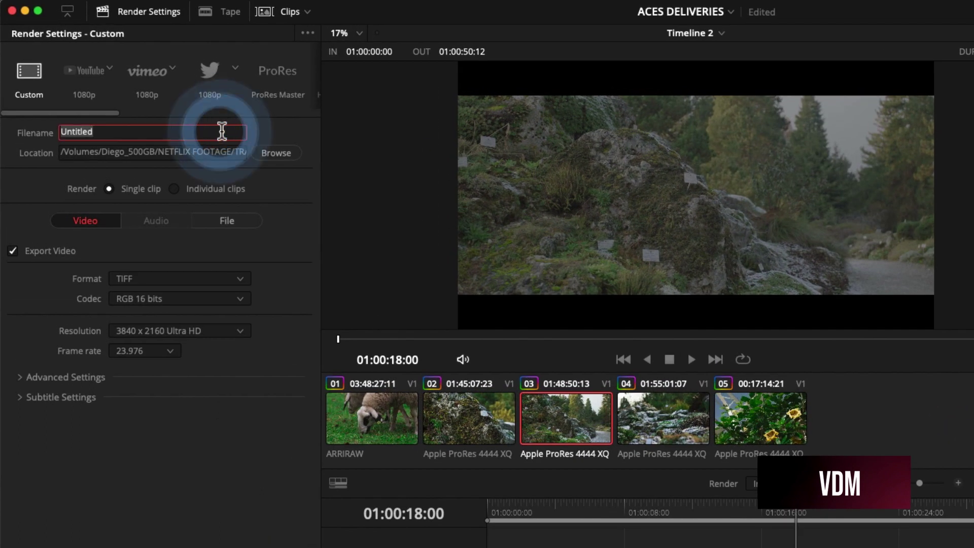
key("super+v")
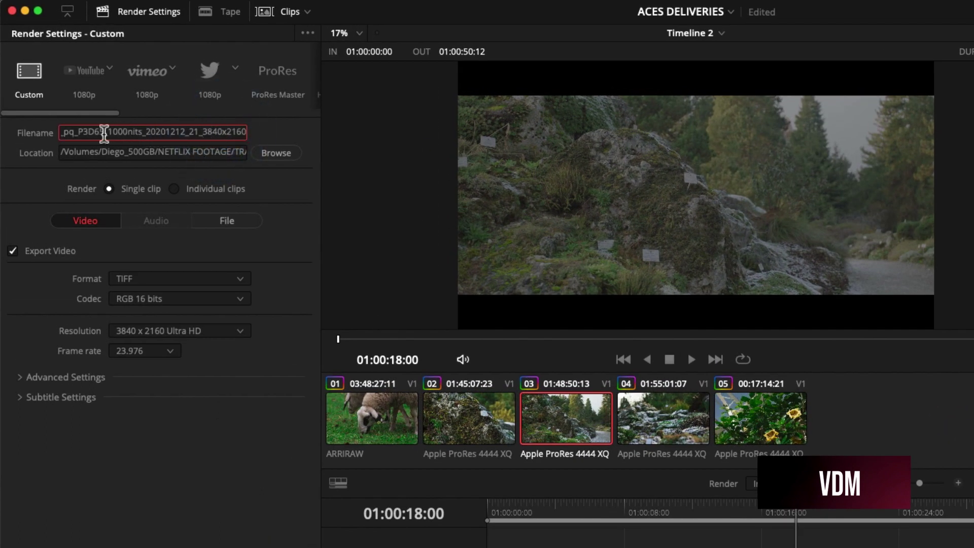
left_click_drag(104, 135, 66, 136)
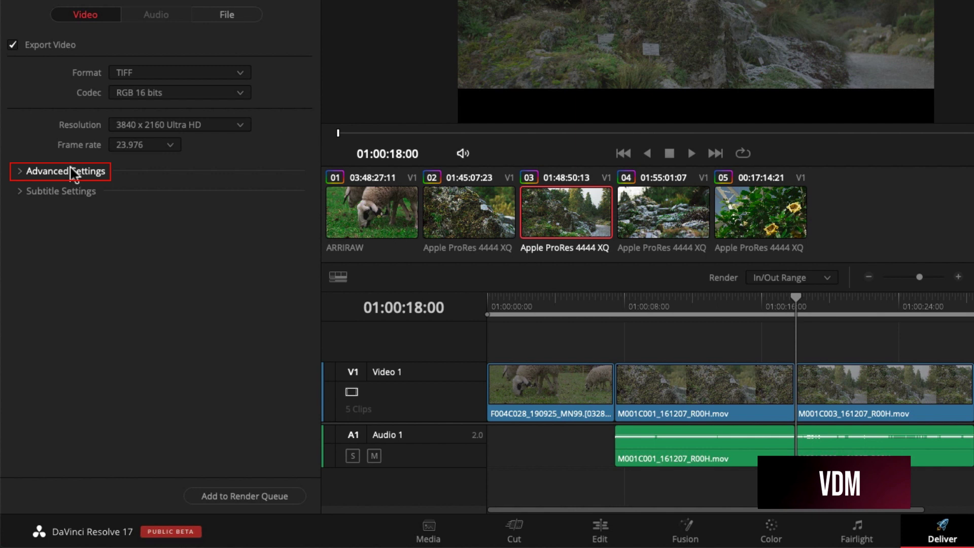
- Expand the advanced render settings and enable Force sizing to highest quality
left_click(20, 173)
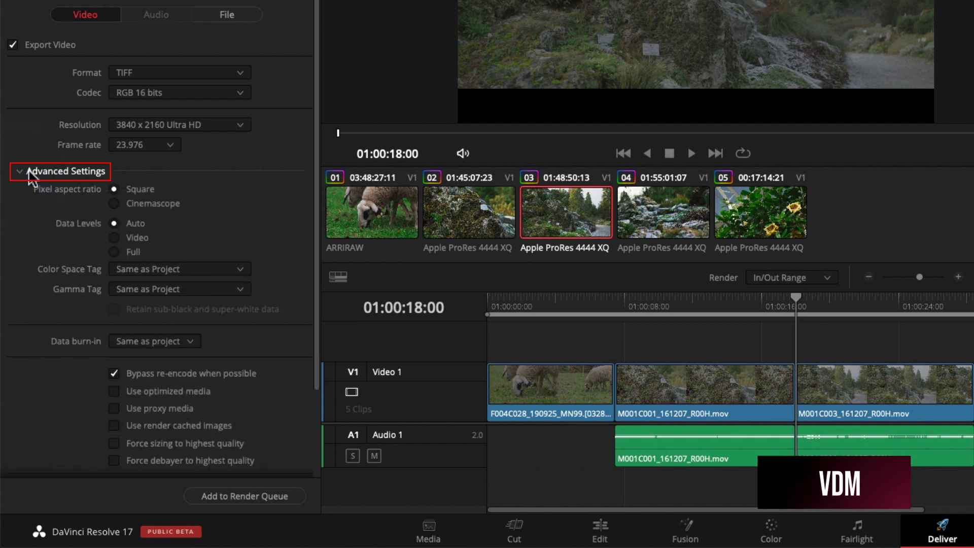
scroll(91, 257, "down", 5)
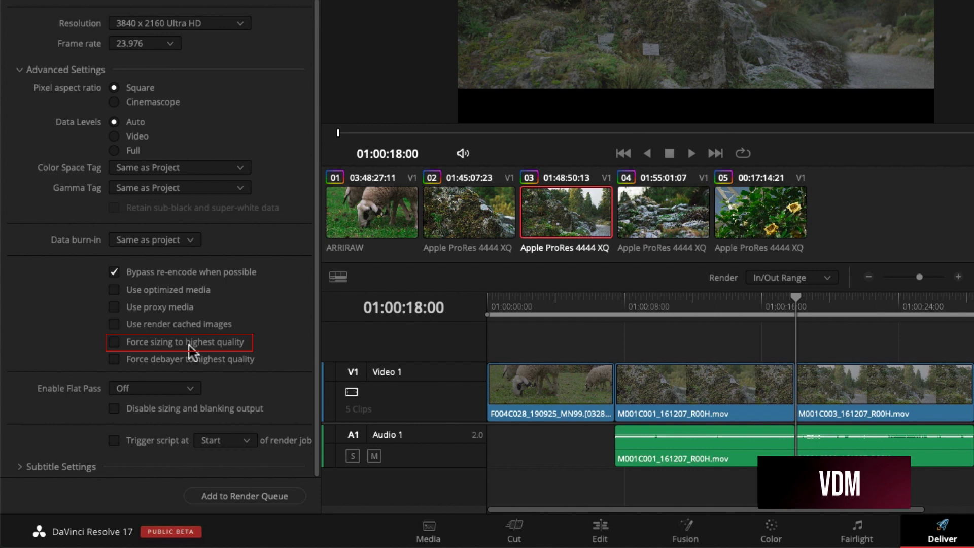
left_click(191, 342)
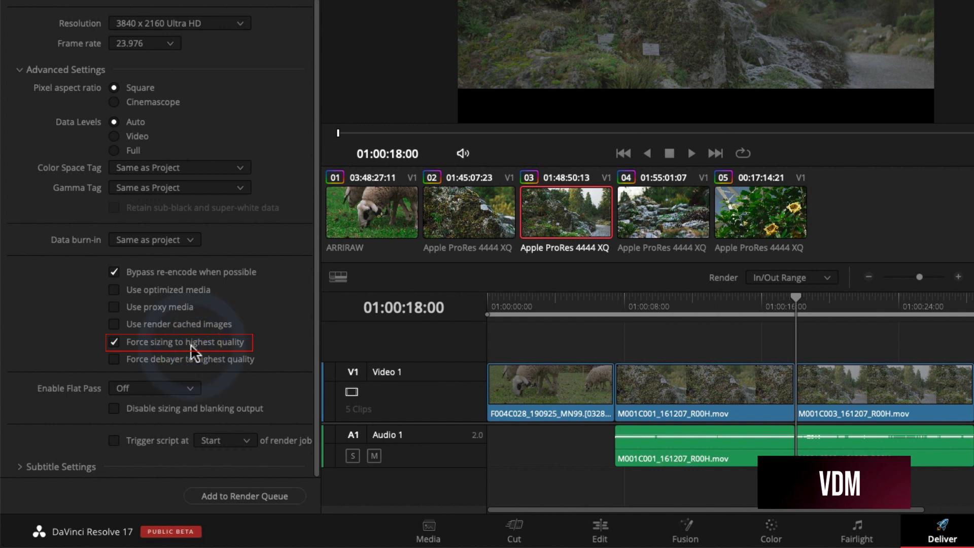
left_click(191, 361)
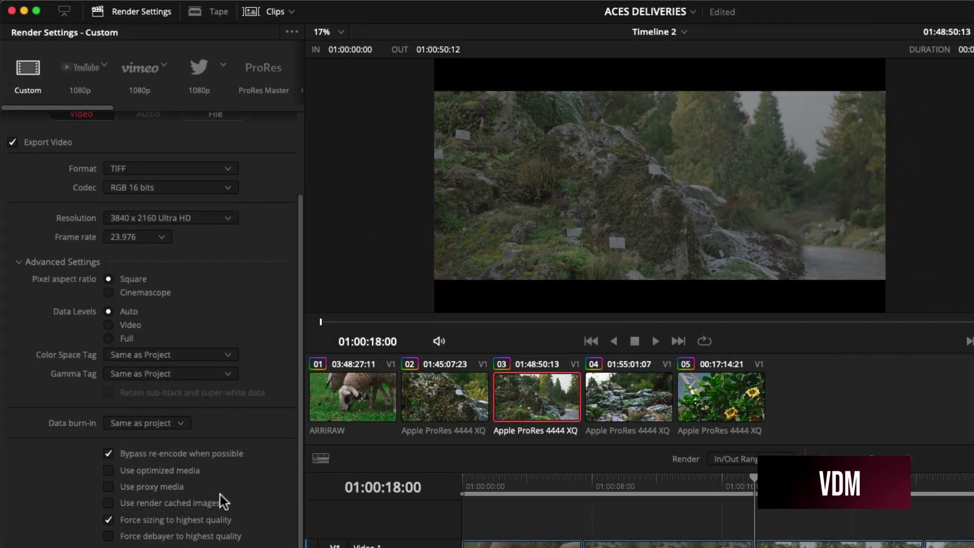
- Save the current render settings as a new preset named VDM
scroll(220, 495, "up", 5)
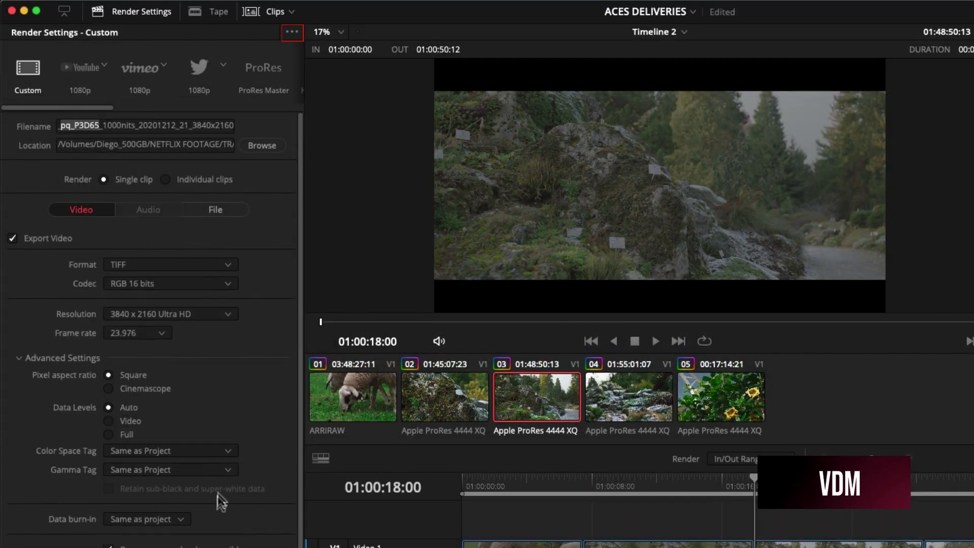
left_click(286, 33)
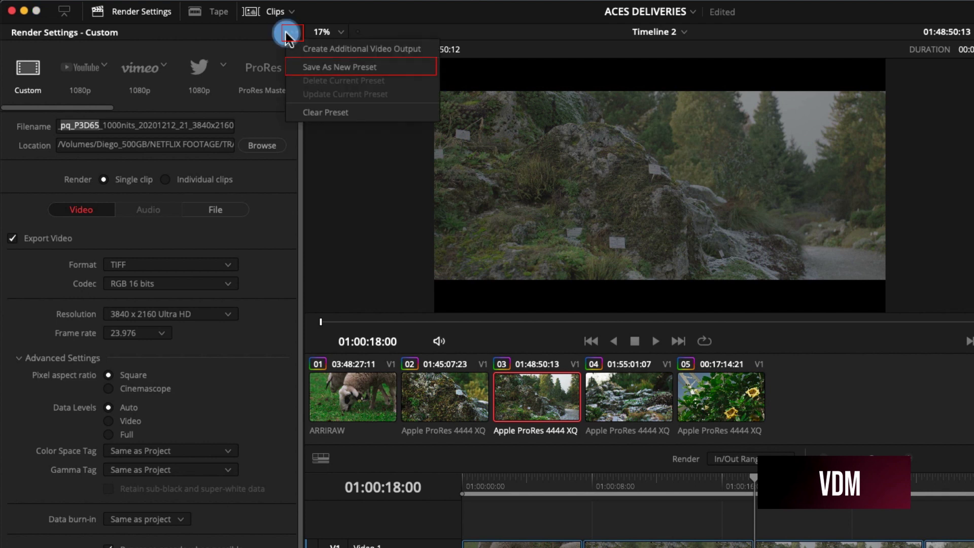
left_click(336, 68)
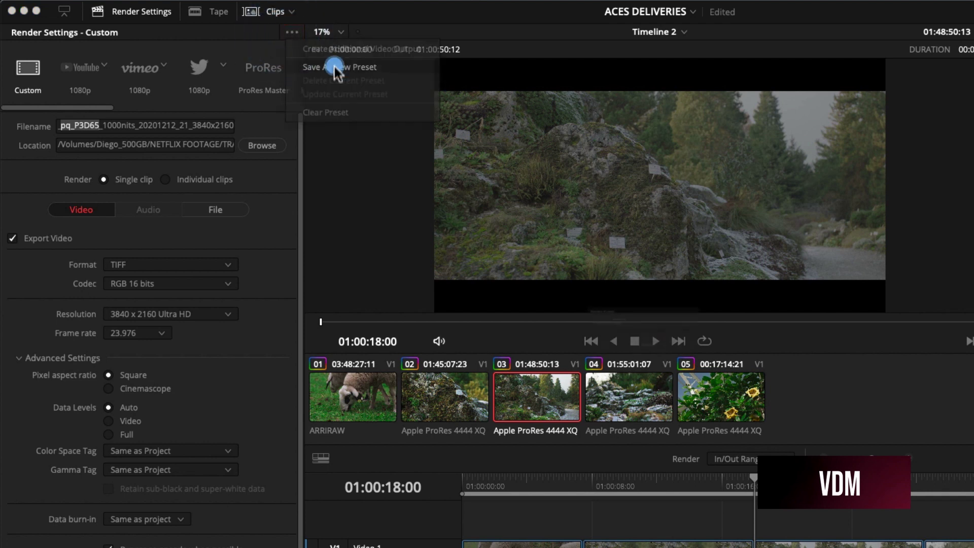
type("VDM")
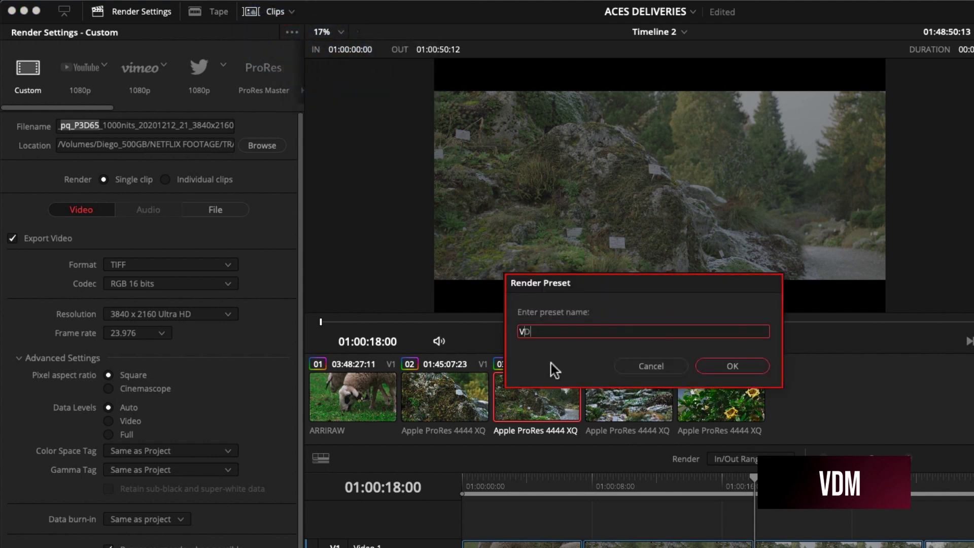
left_click(721, 371)
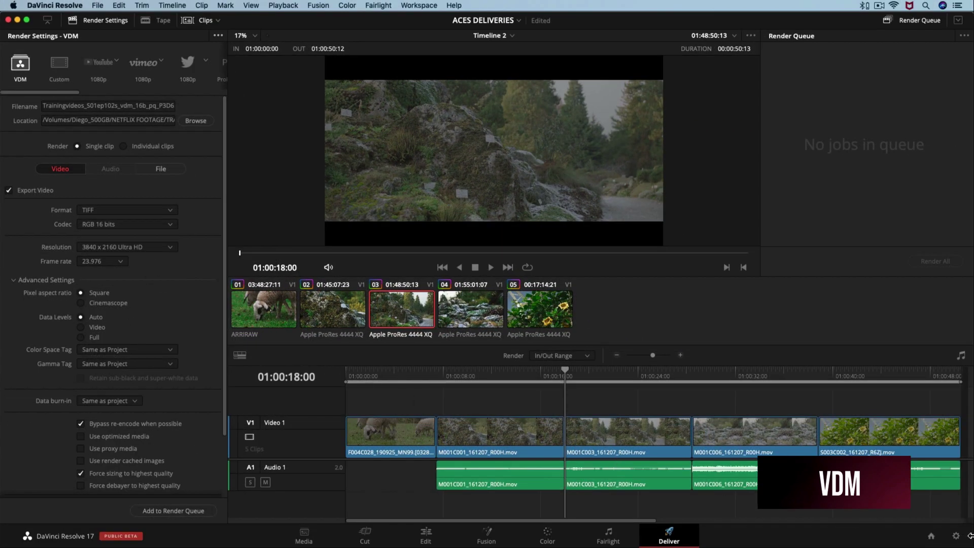
- Review the color management options in the project settings and leave them without saving
left_click(956, 536)
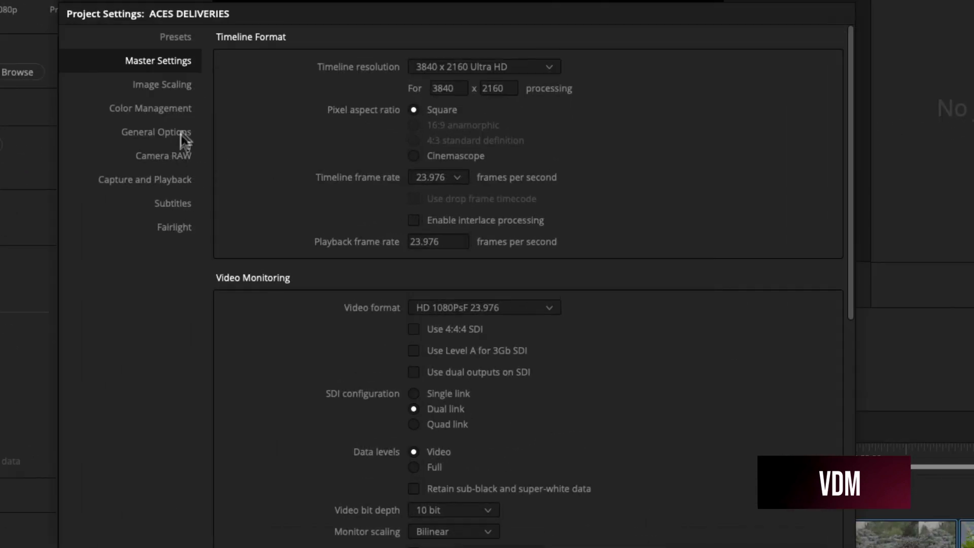
left_click(240, 130)
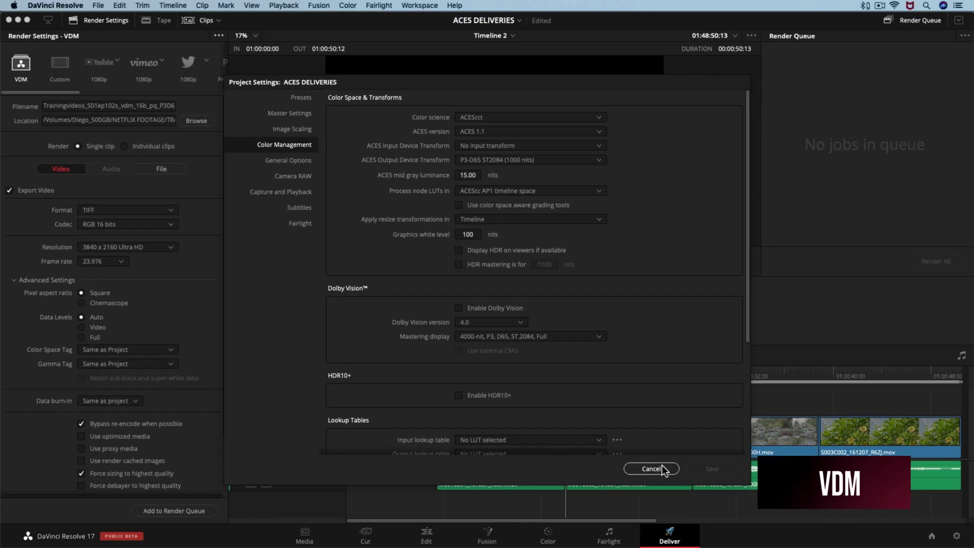
left_click(662, 468)
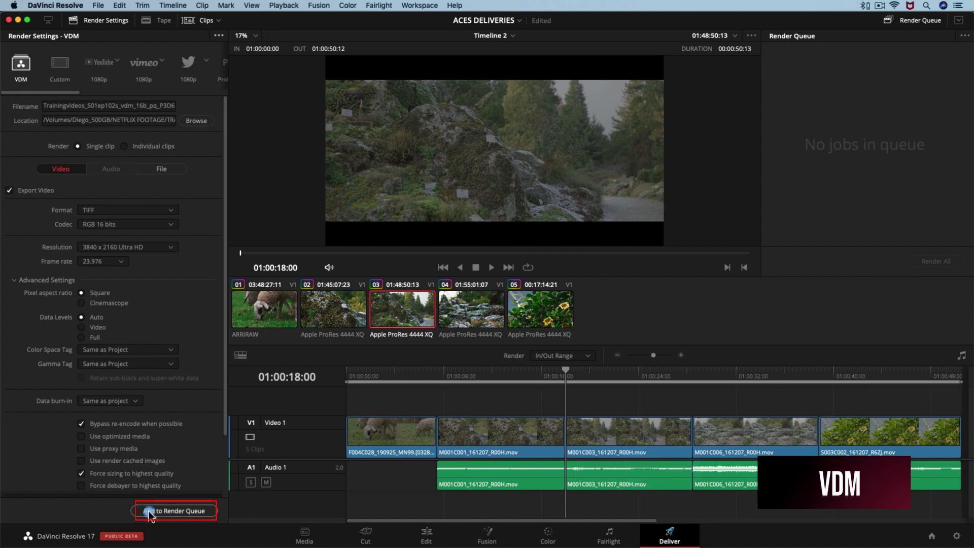
- Add the 16-bit TIFF VDM job to the render queue and start rendering it
left_click(149, 512)
left_click(953, 266)
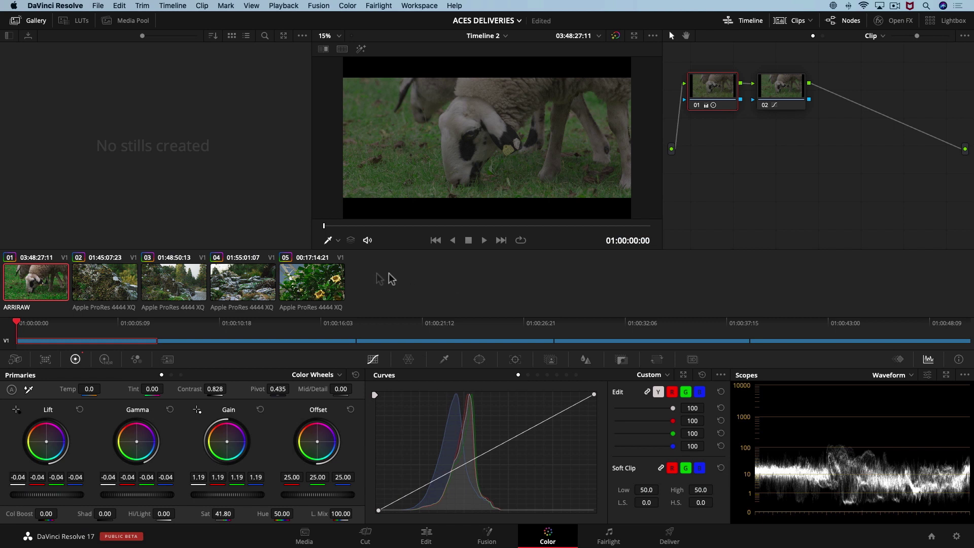
- Check the ACES Output Device Transform in the project's color management settings before the HDR reference export
left_click(956, 537)
left_click(240, 109)
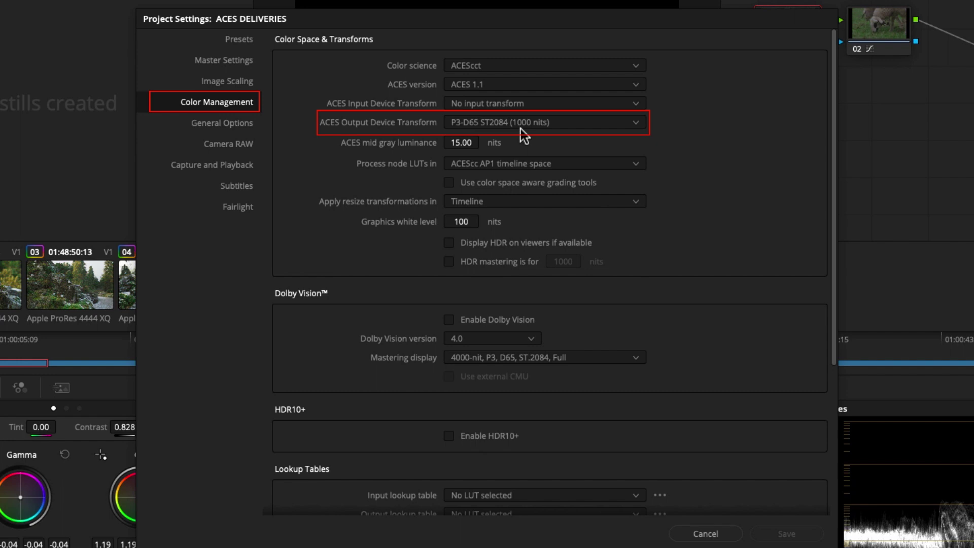
left_click(706, 533)
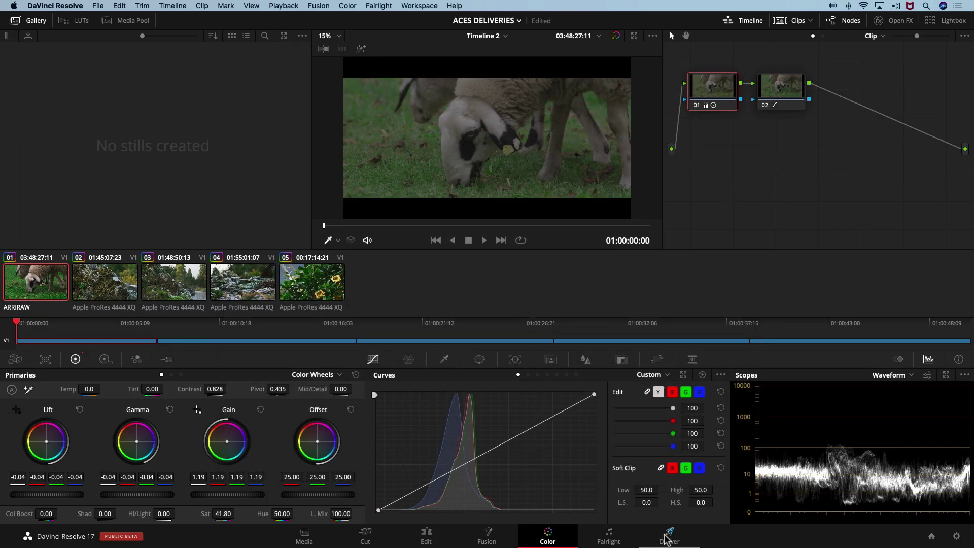
- Return to the Deliver page and load the H.265 Master render preset
left_click(669, 536)
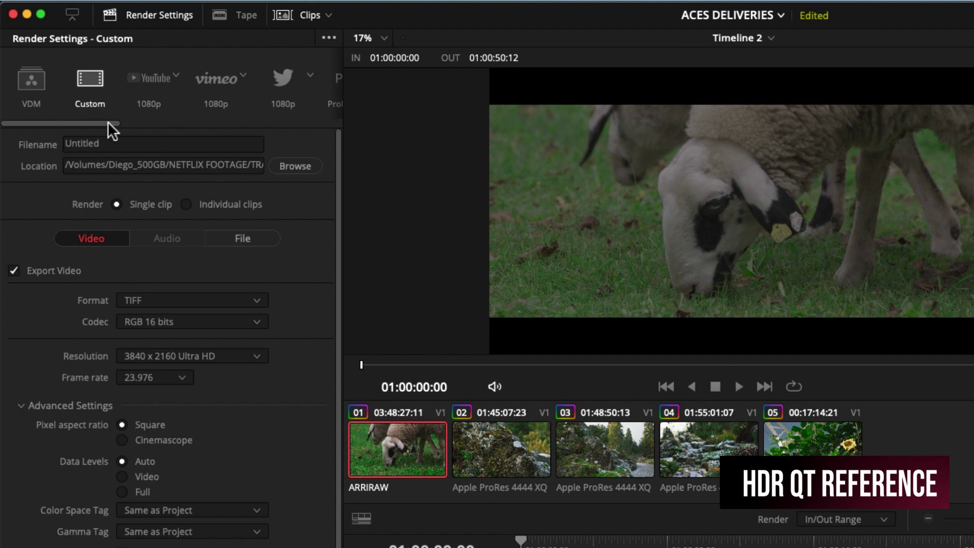
left_click_drag(107, 122, 215, 115)
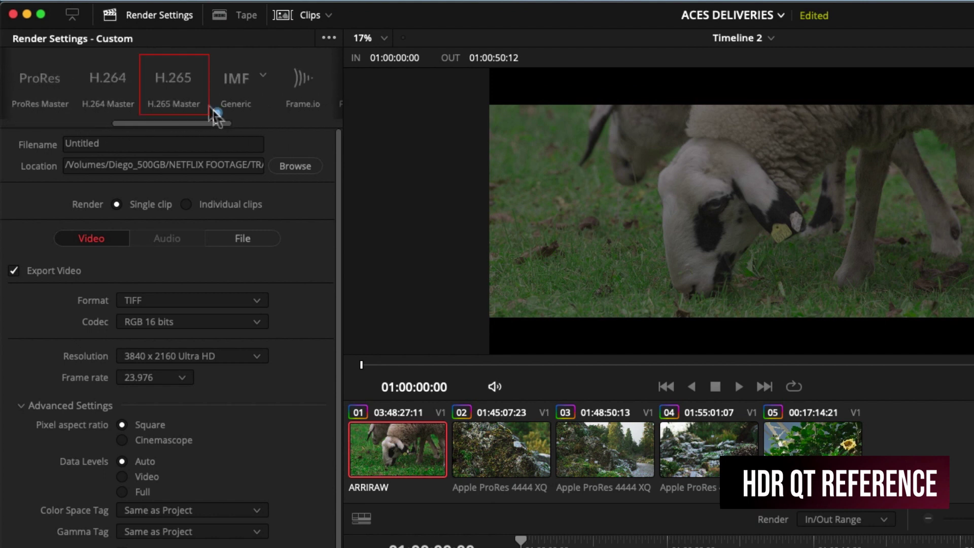
left_click(187, 81)
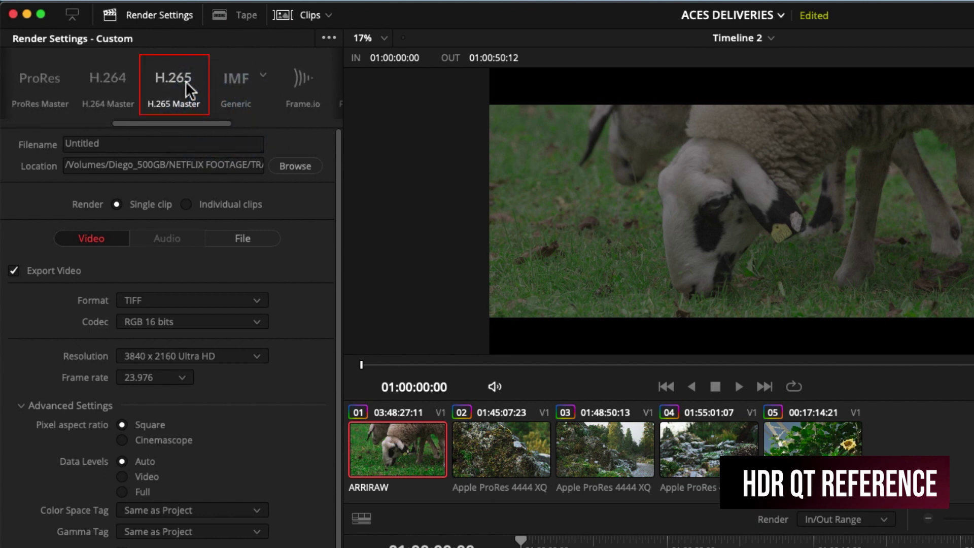
left_click(186, 81)
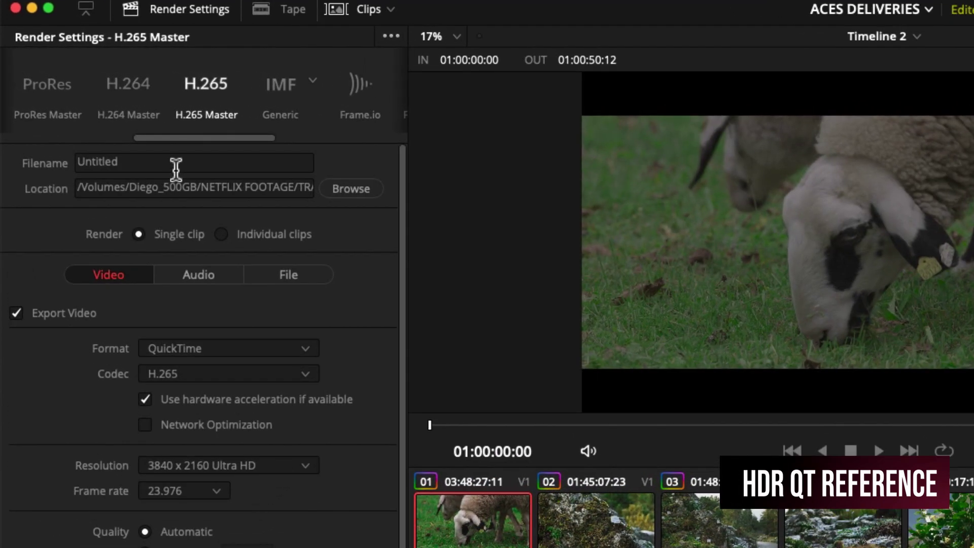
- Name the H.265 output file training_hdr_referenceqt
left_click(176, 168)
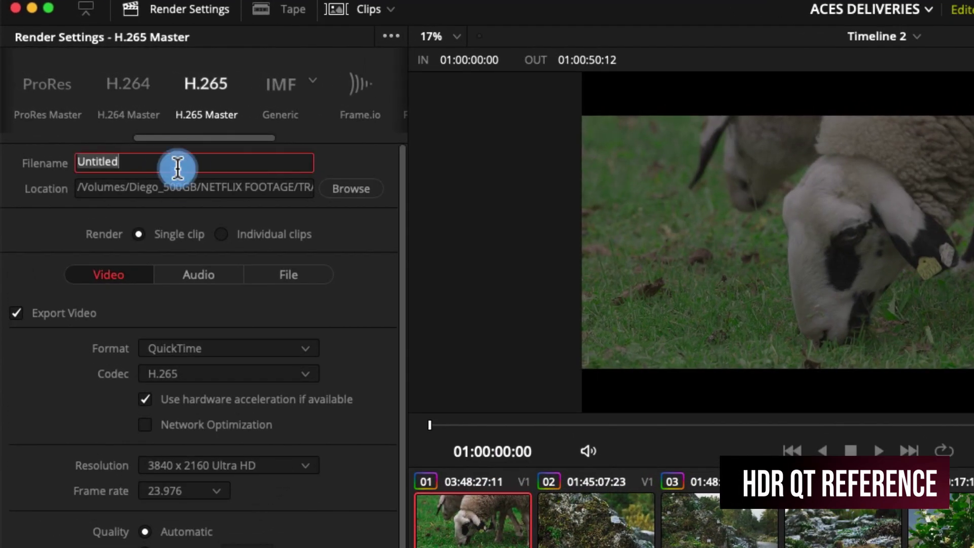
type("training_")
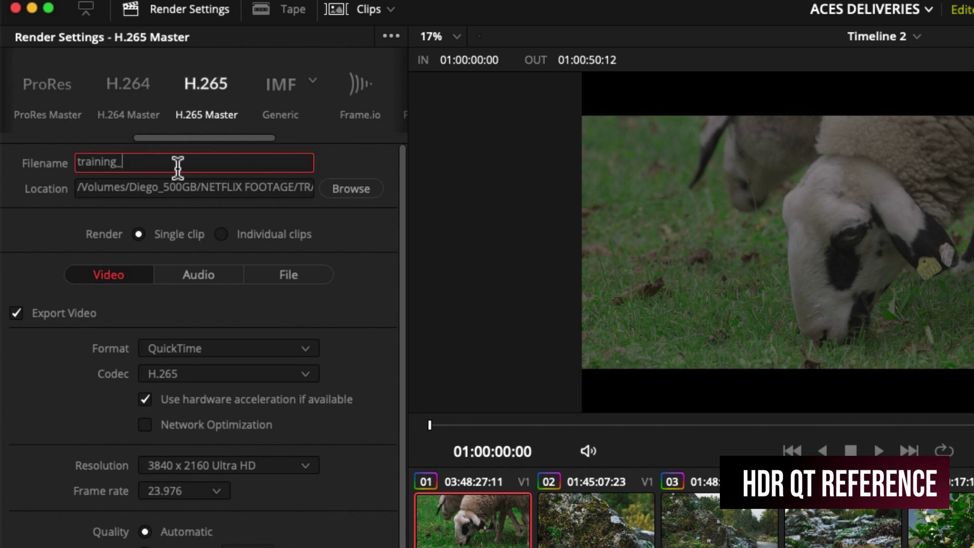
type("hdr_referenceqt")
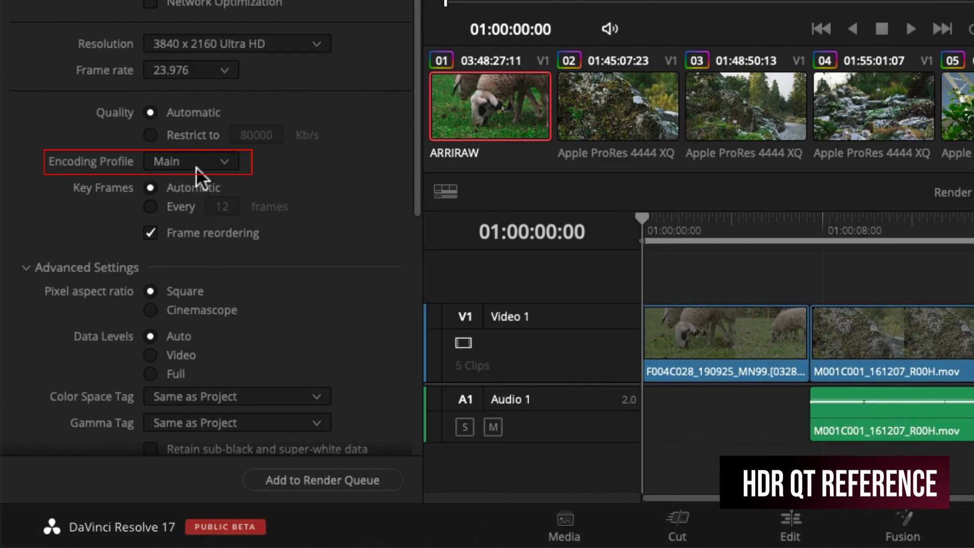
- Set the encoding profile to Main10 and add the H.265 reference job to the render queue
left_click(228, 161)
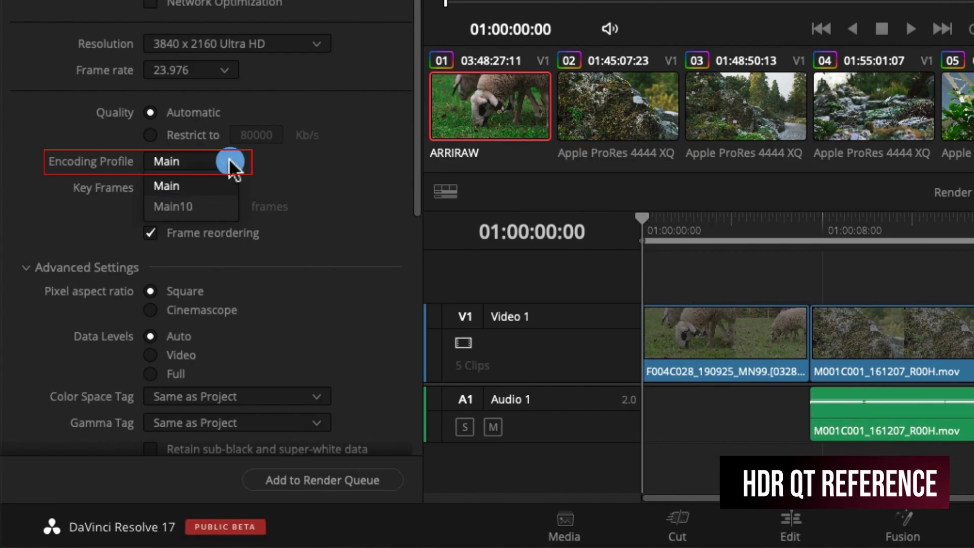
left_click(221, 208)
scroll(203, 231, "down", 10)
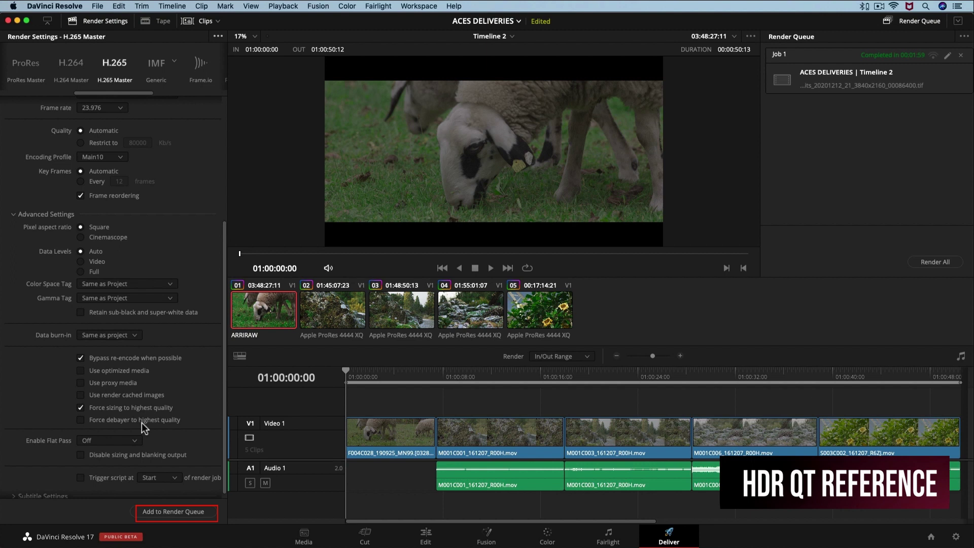
left_click(179, 512)
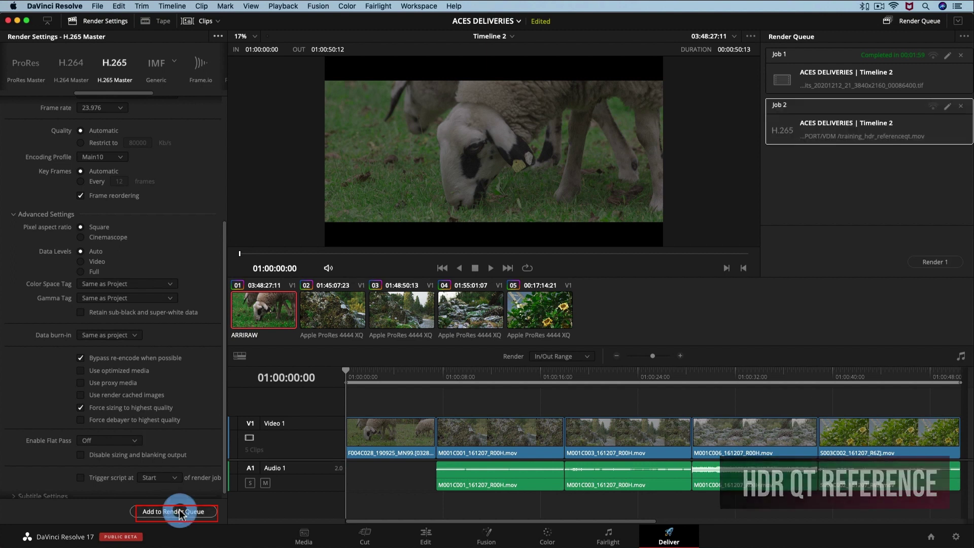
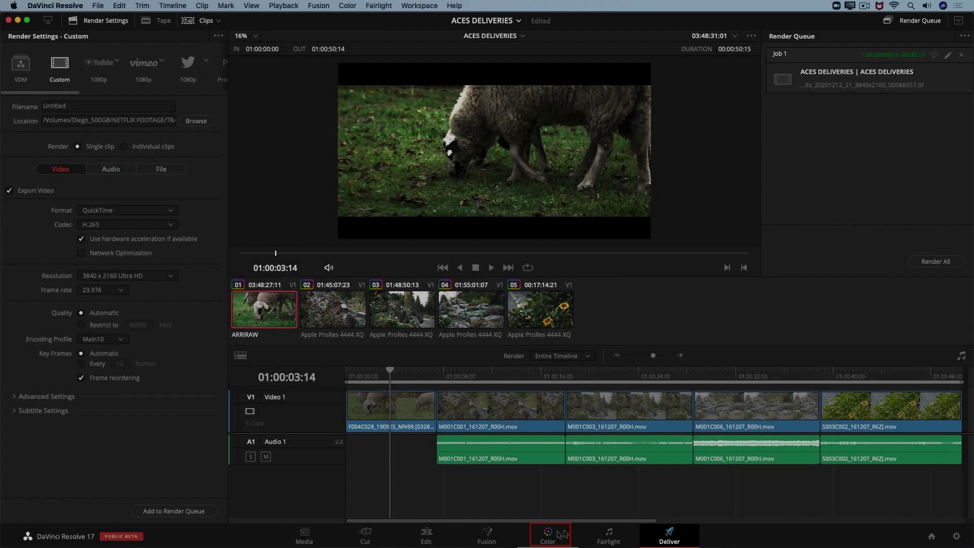
- On the Color page, reset the Output Sizing to remove the timeline's blanking, and check it on the third clip
left_click(564, 535)
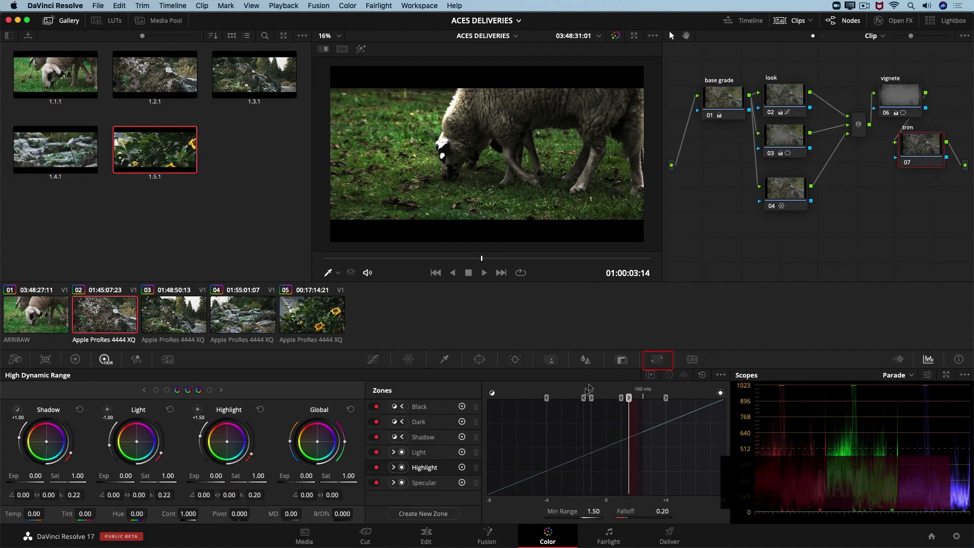
left_click(654, 359)
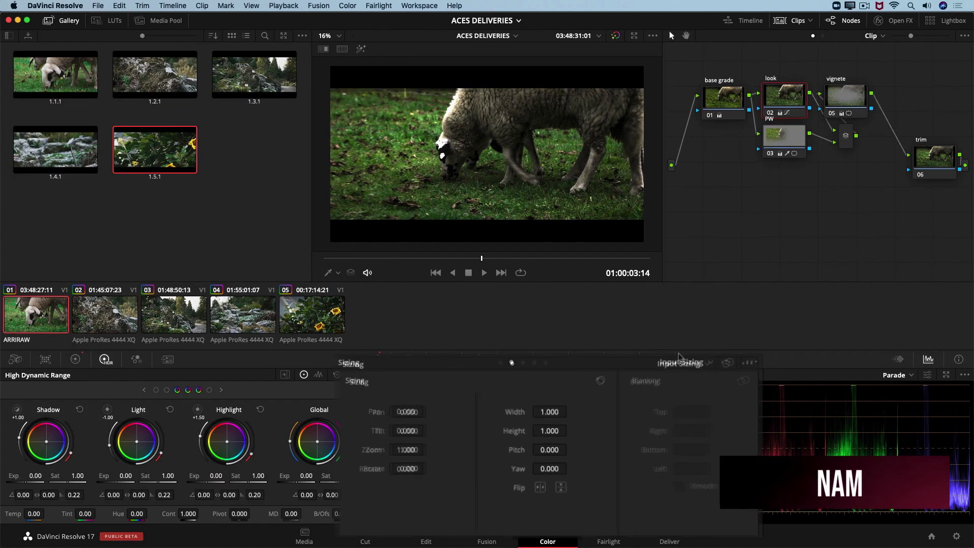
left_click(714, 360)
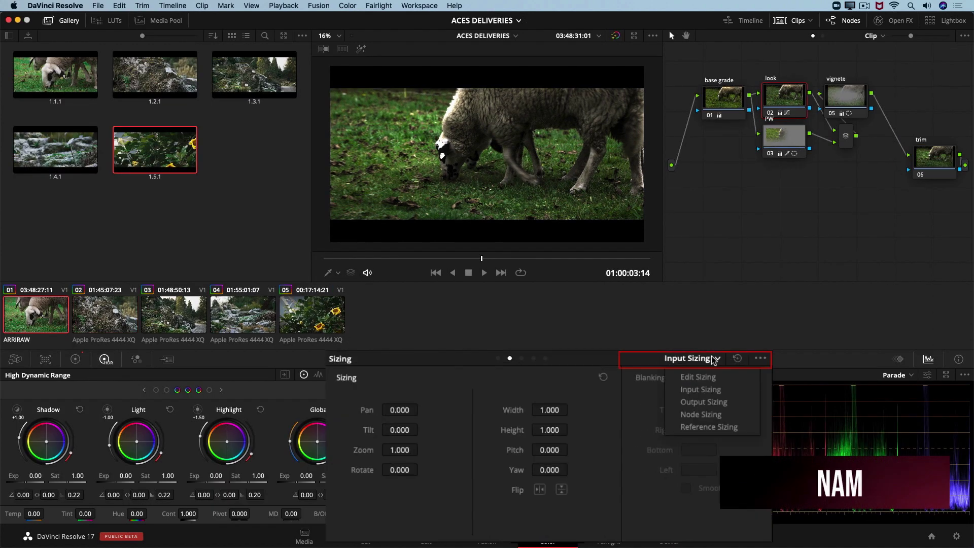
left_click(706, 400)
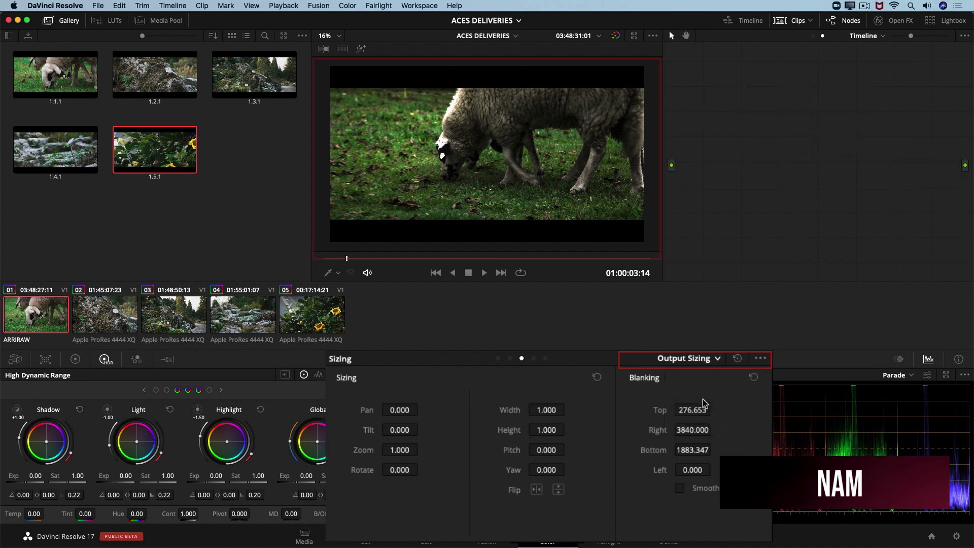
left_click(738, 359)
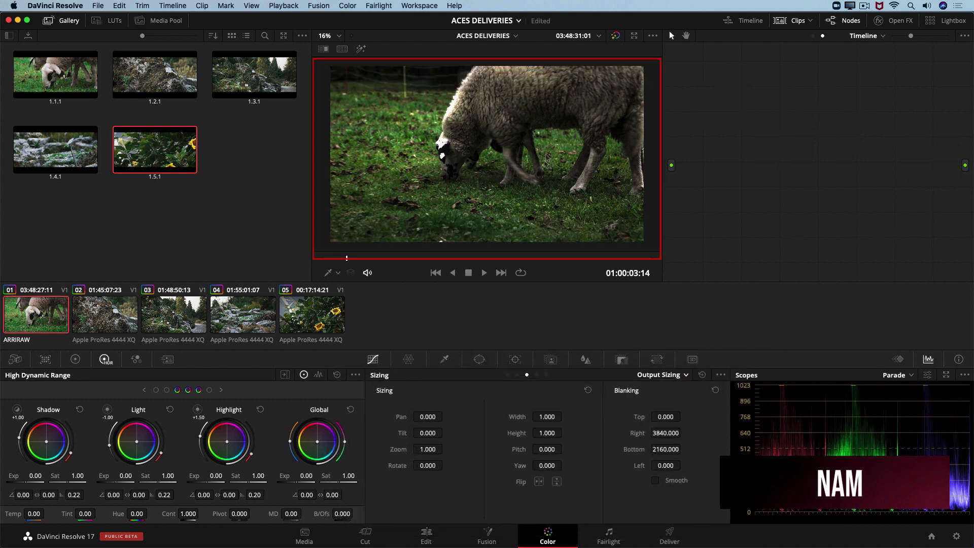
scroll(551, 153, "down", 1)
scroll(547, 156, "down", 1)
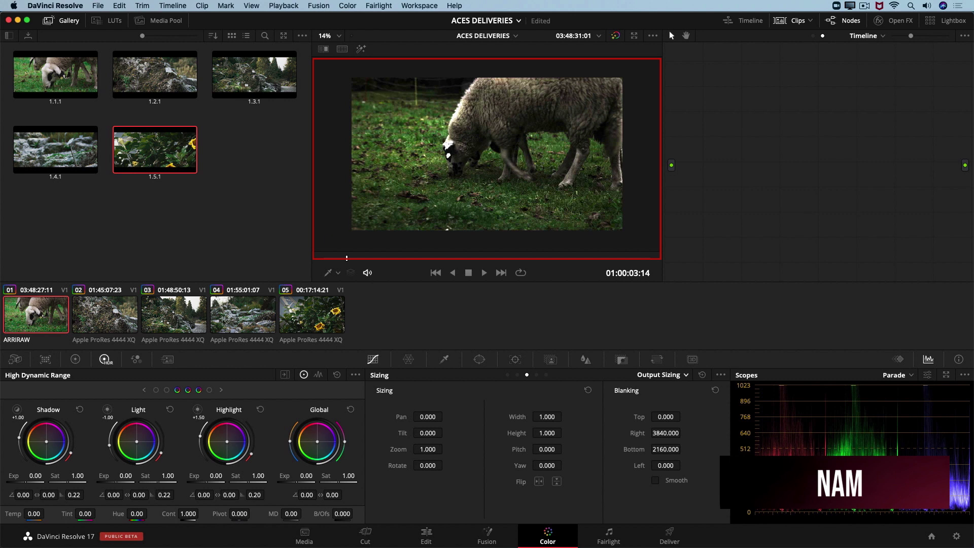
left_click(223, 316)
left_click(170, 313)
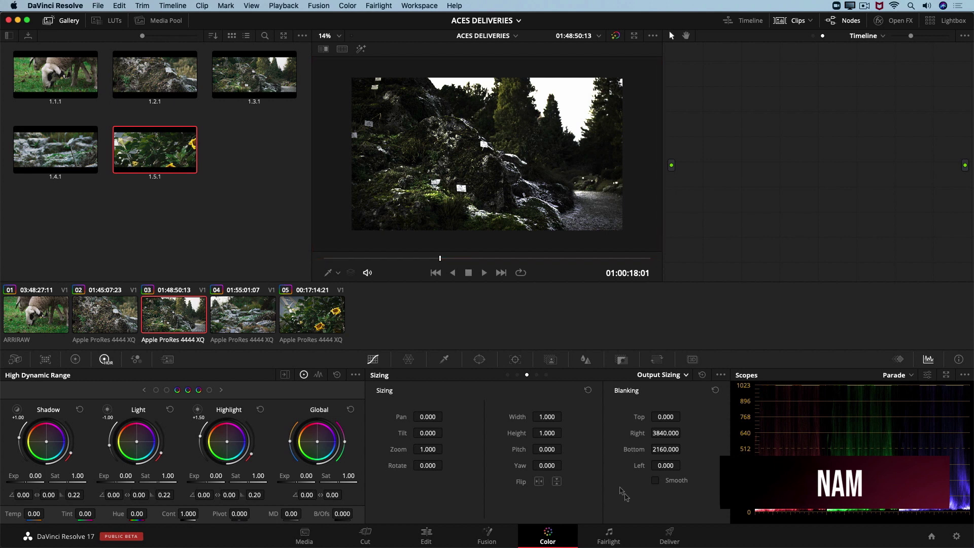
- Return to the Deliver page and set the video format to EXR with the RGB half (No Compression) codec
left_click(664, 535)
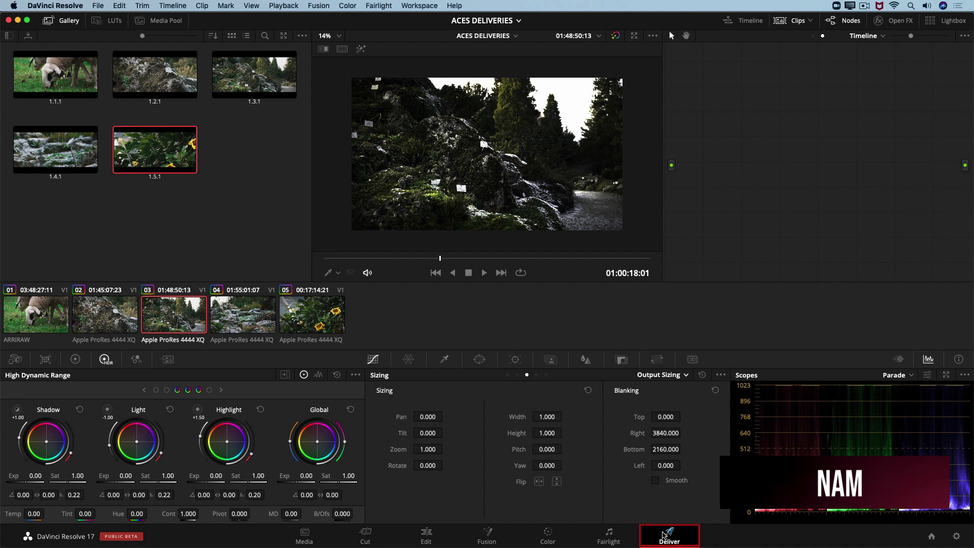
left_click(665, 535)
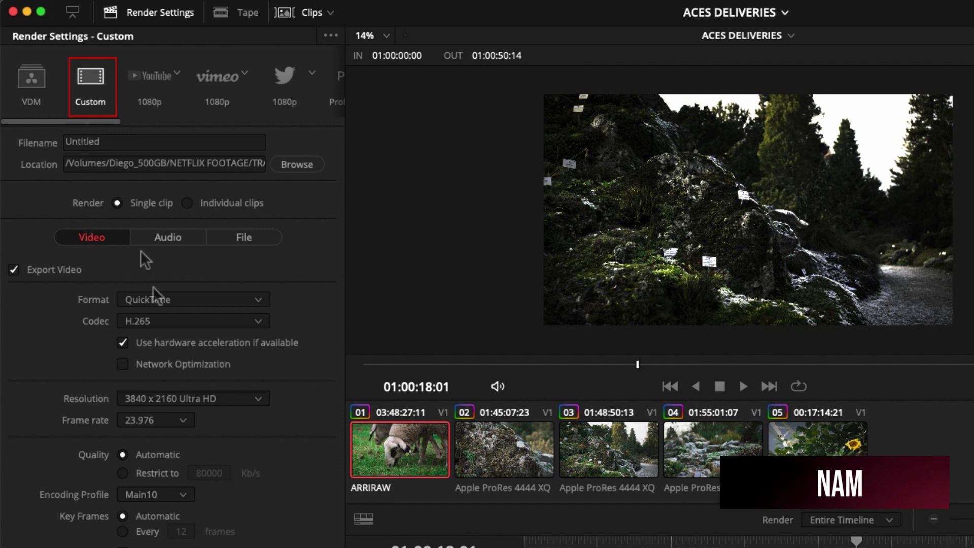
left_click(165, 300)
left_click(169, 336)
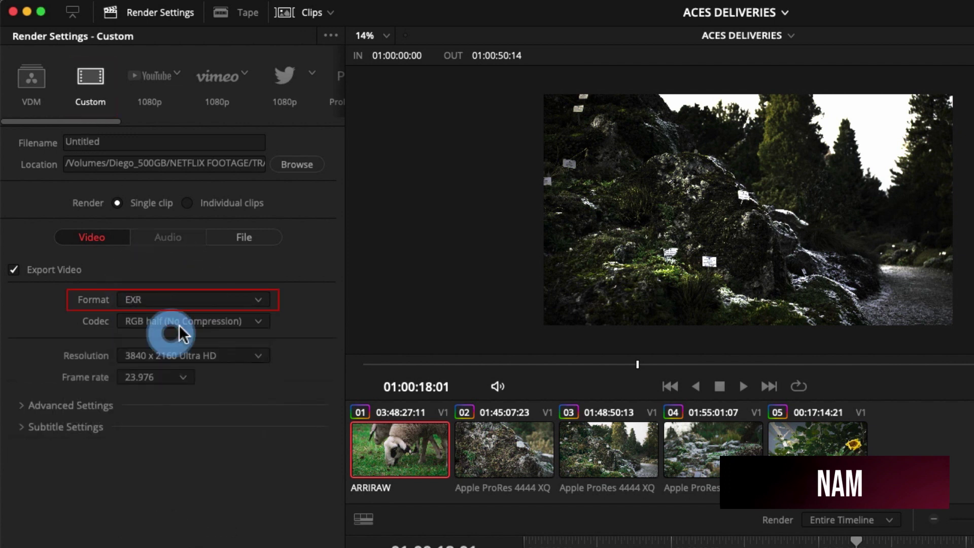
left_click(168, 320)
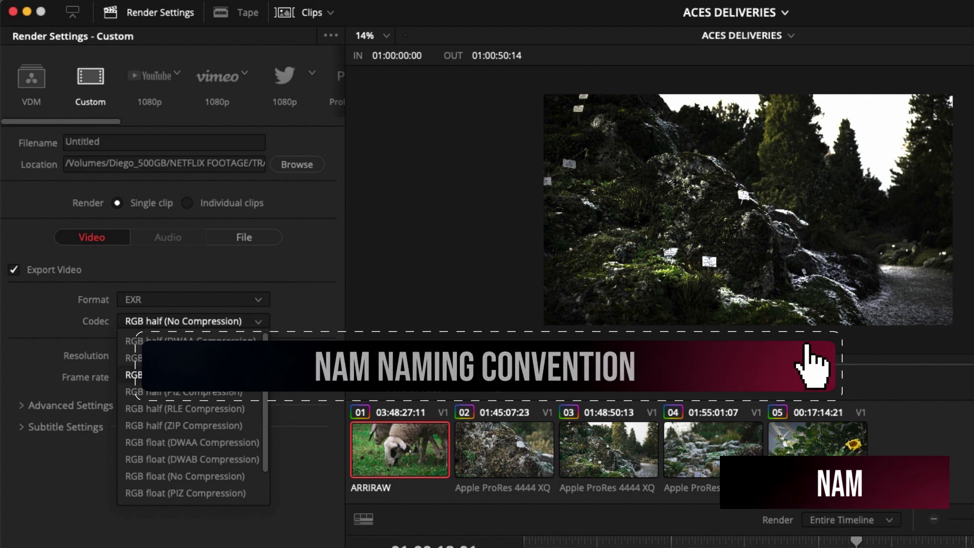
left_click(226, 375)
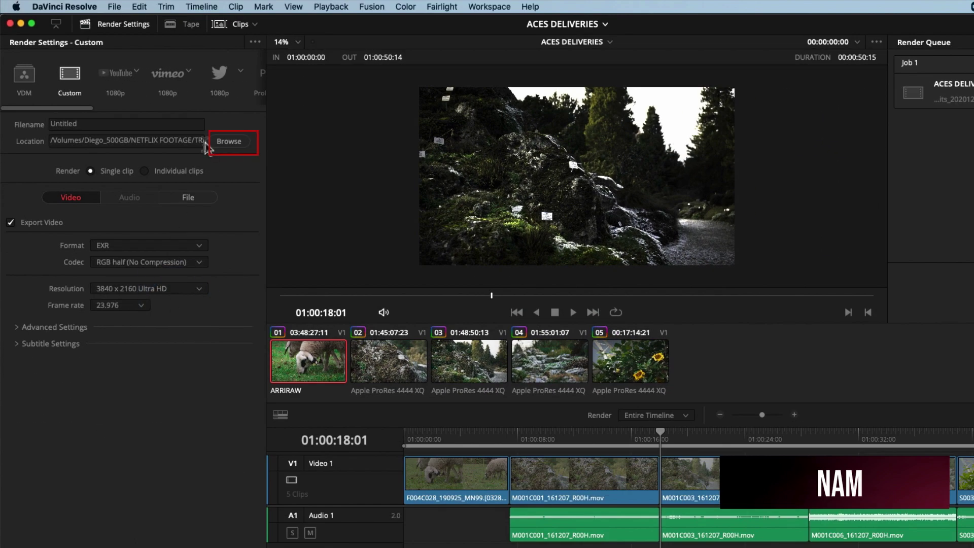
- Set the render location to the Trainingvideos 3840x2160 subfolder inside the NAM export folder
left_click(229, 142)
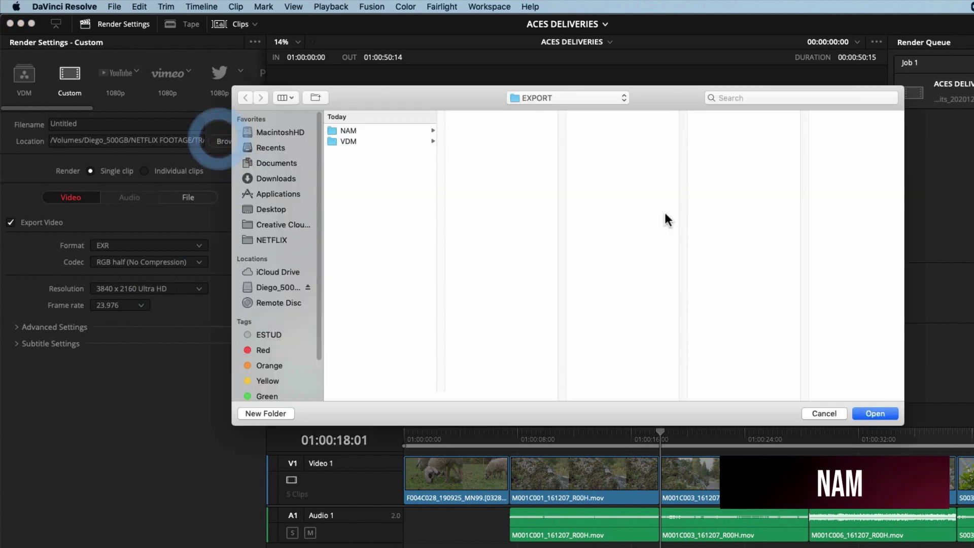
left_click(361, 132)
left_click(500, 132)
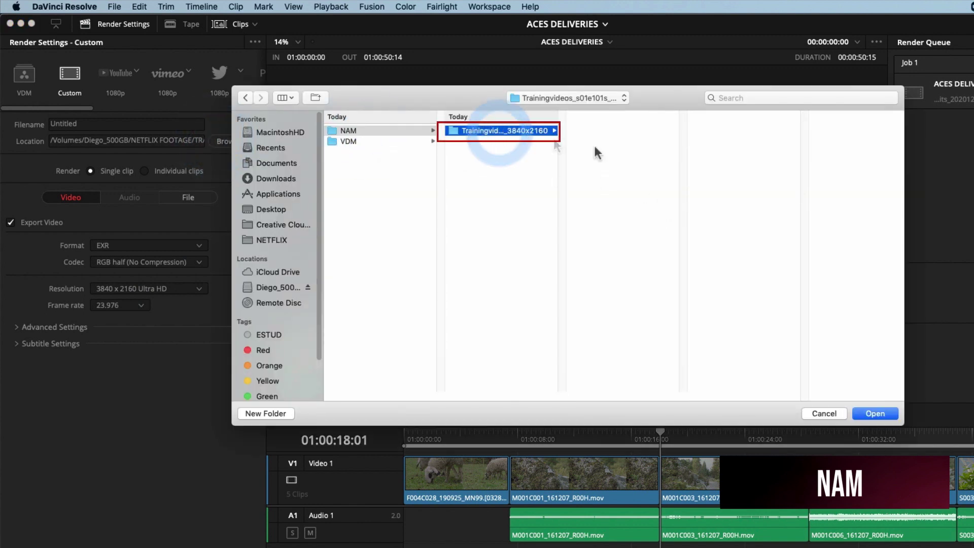
left_click(884, 415)
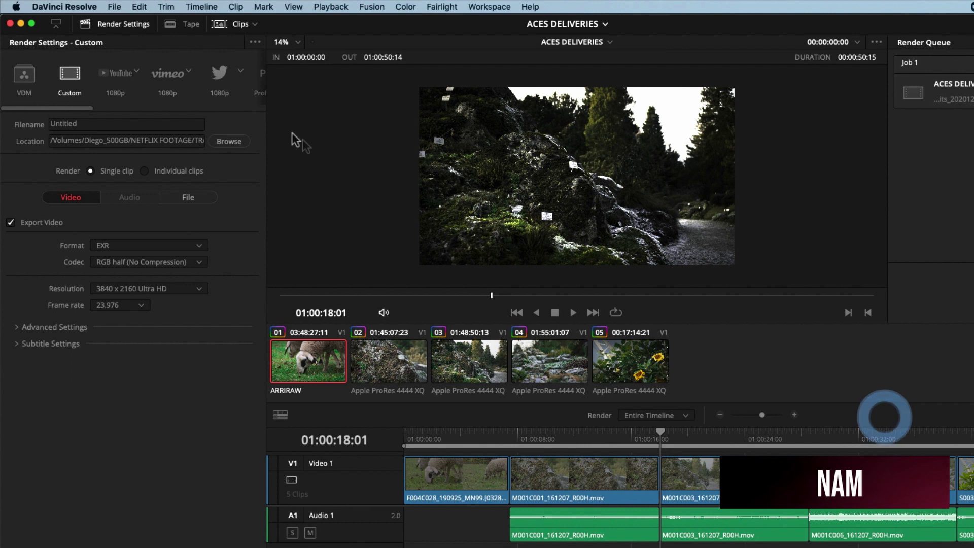
- Name the output file Trainingvideos_s01e101s_nam_16b_Aces11_AP0_Linear_20201212_21_3840x2160
left_click(186, 124)
key("ctrl+v")
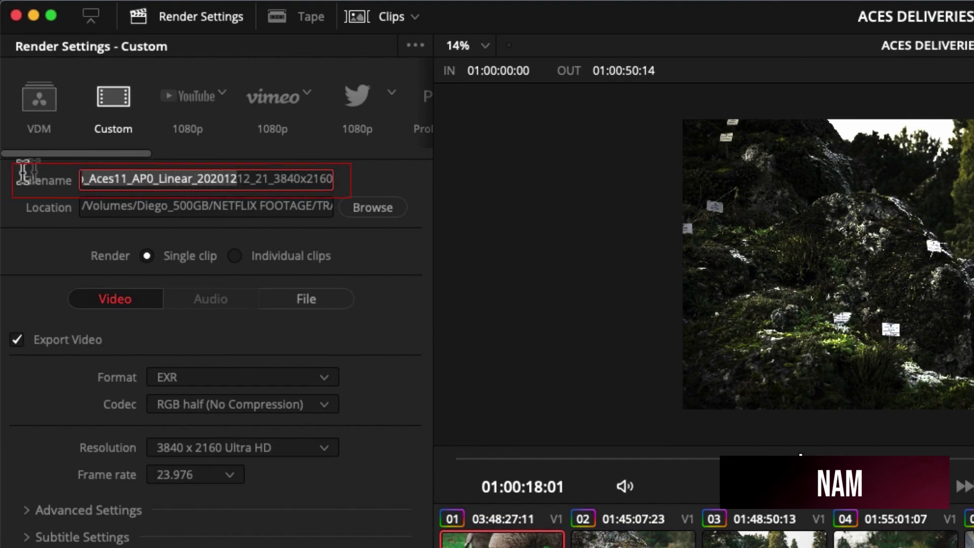
key("Home")
left_click(87, 179)
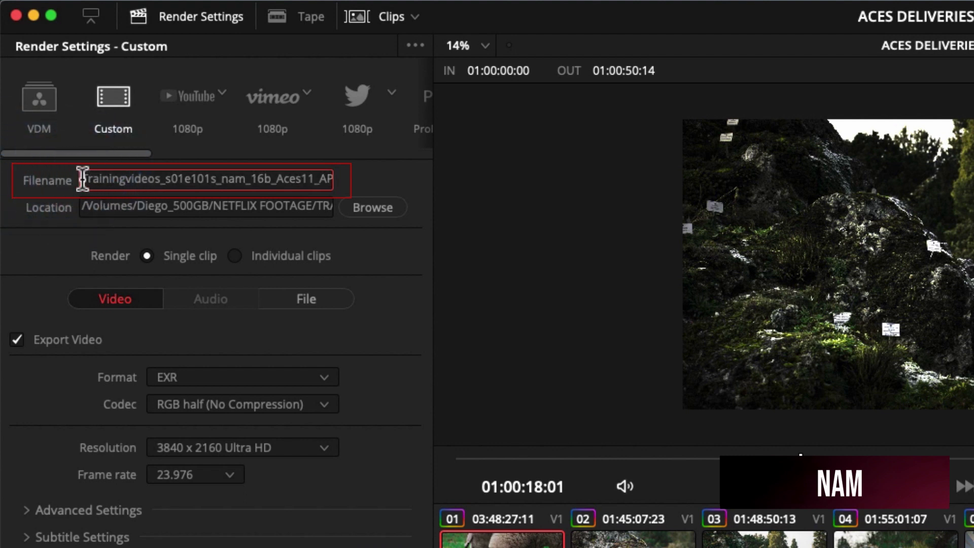
- Examine the parts of the NAM filename: title, episode, deliverable type, bit depth, ACES color space, date and resolution
left_click(152, 179)
left_click_drag(166, 179, 248, 178)
left_click(237, 181)
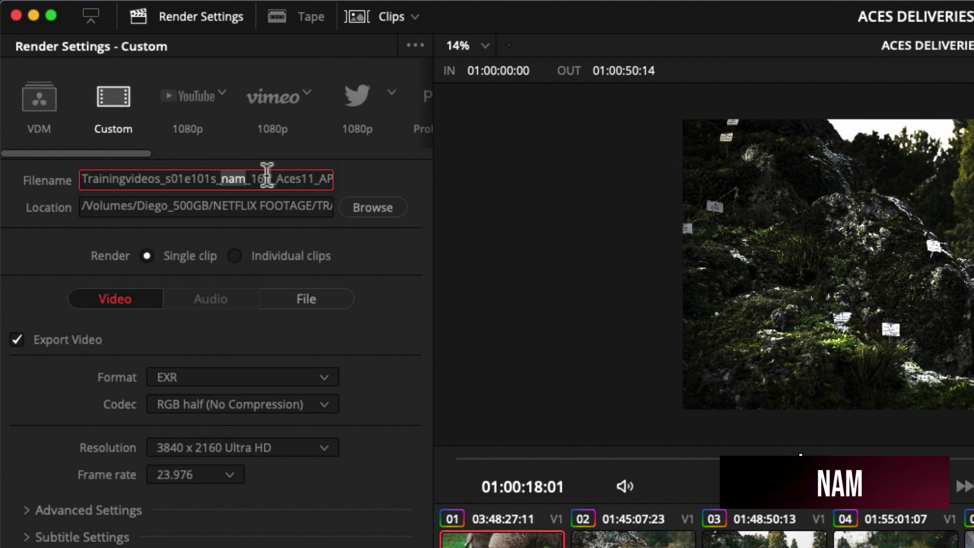
left_click(259, 179)
left_click(266, 178)
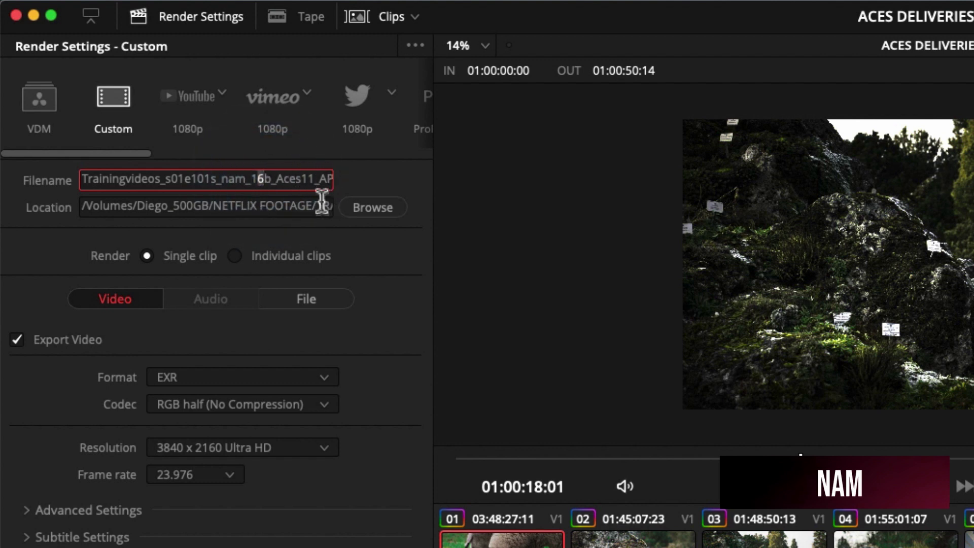
left_click_drag(282, 178, 335, 183)
left_click(307, 181)
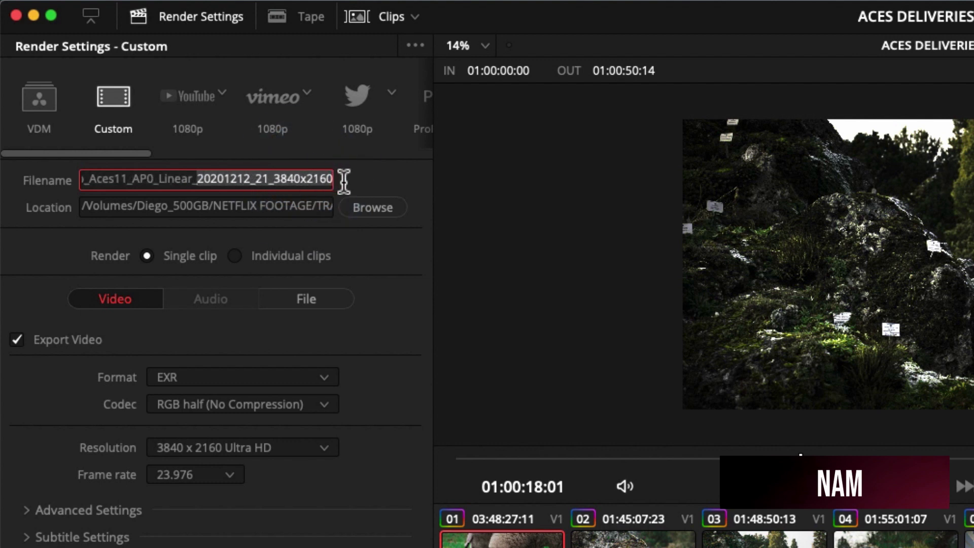
left_click(344, 181)
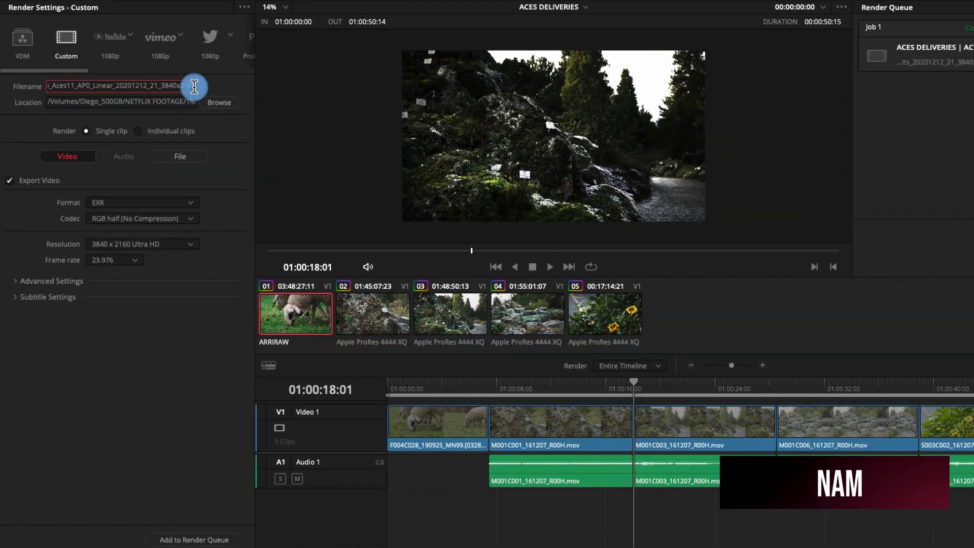
left_click(344, 181)
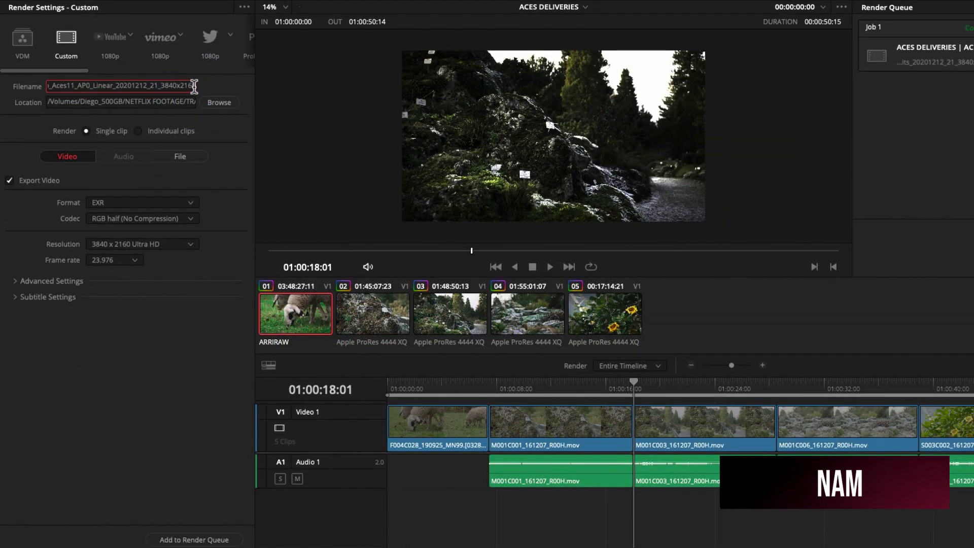
left_click(217, 168)
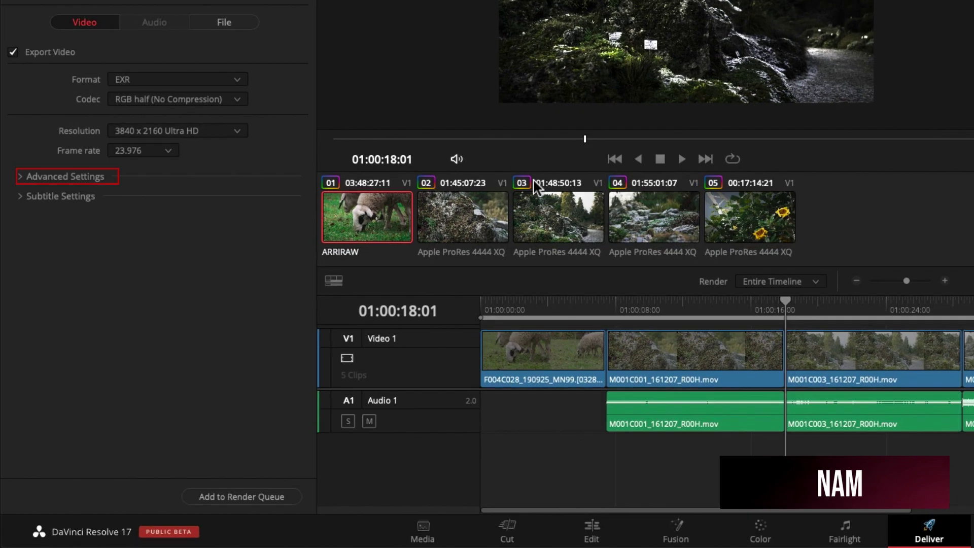
- In the advanced render settings, set Enable Flat Pass to Always On
left_click(21, 178)
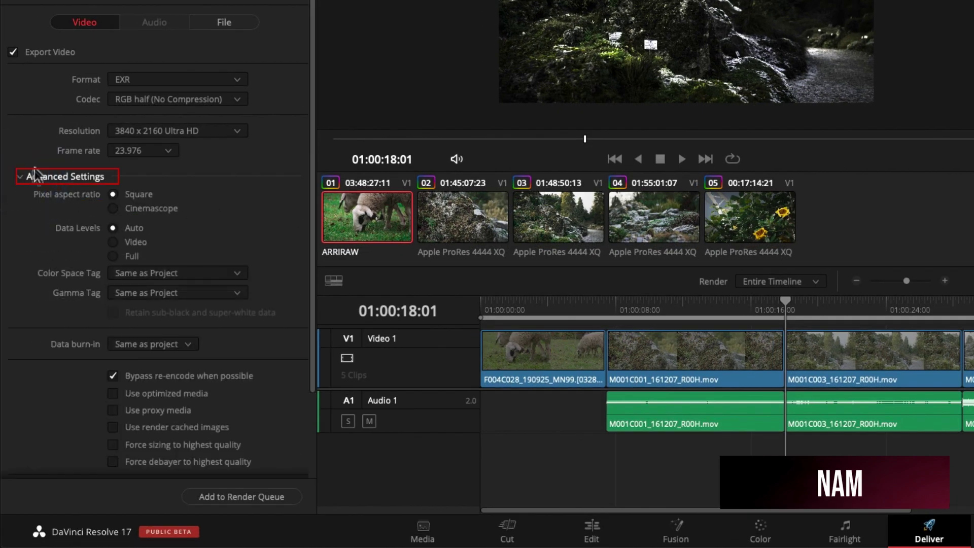
scroll(43, 162, "down", 3)
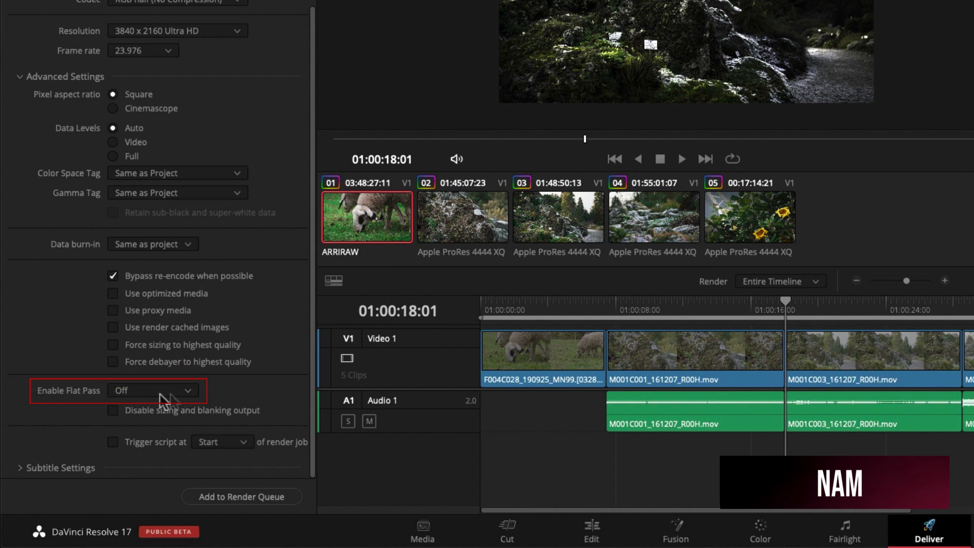
left_click(188, 395)
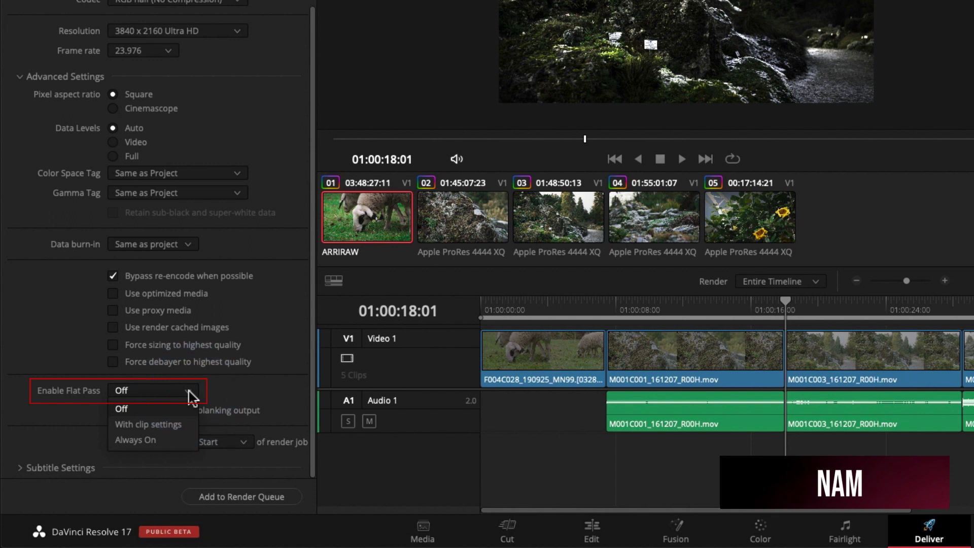
left_click(177, 441)
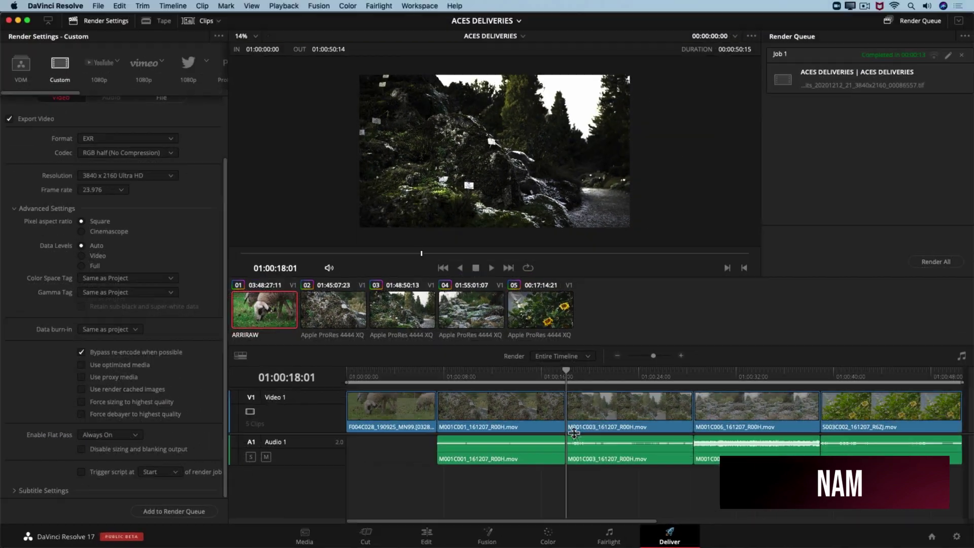
- Review the available sizing modes for the third clip on the Color page
left_click(566, 536)
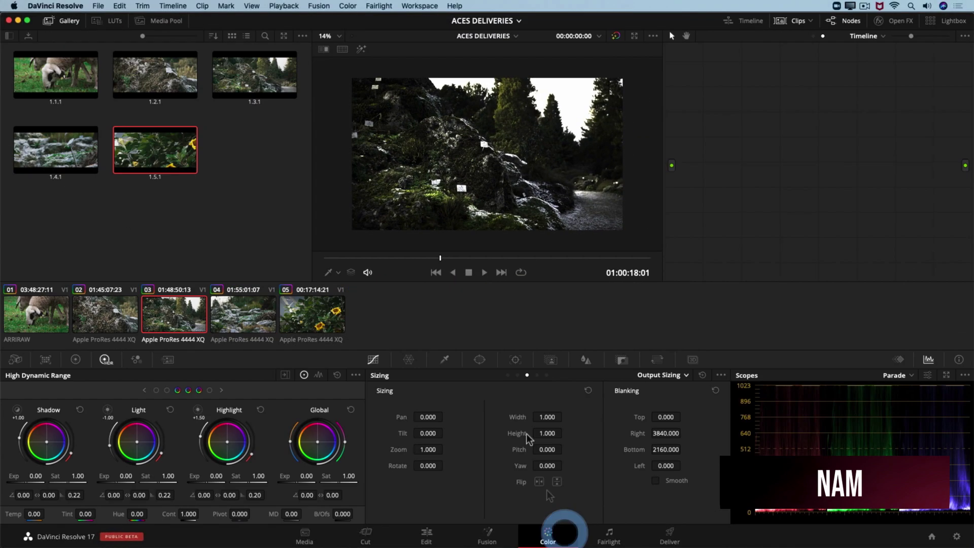
left_click(657, 359)
left_click(668, 378)
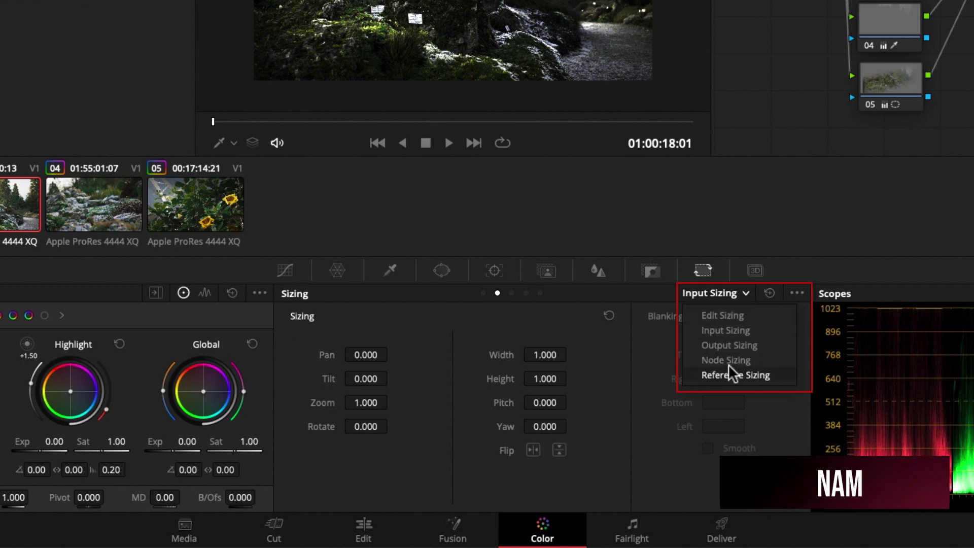
left_click(766, 269)
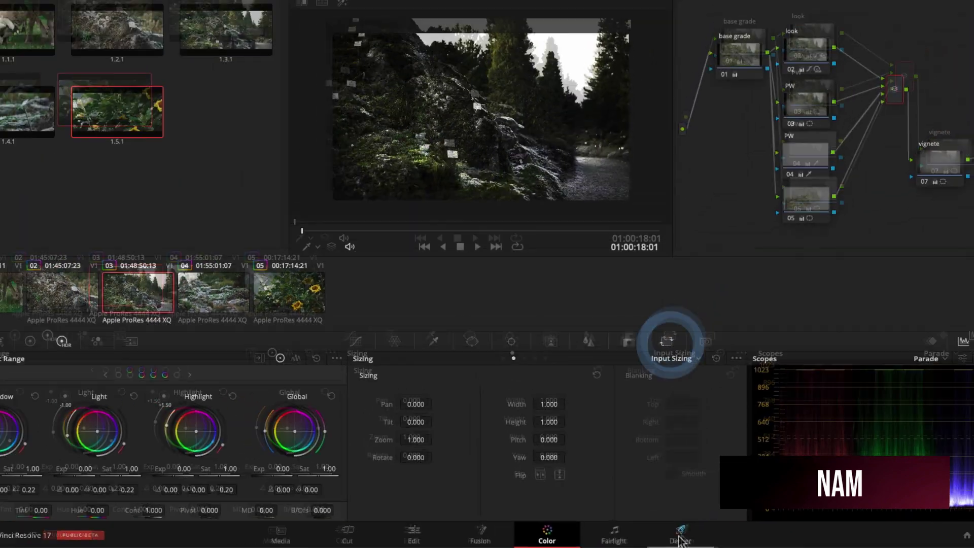
- Return to the Deliver page, force sizing to highest quality, and queue and render the EXR job
left_click(722, 533)
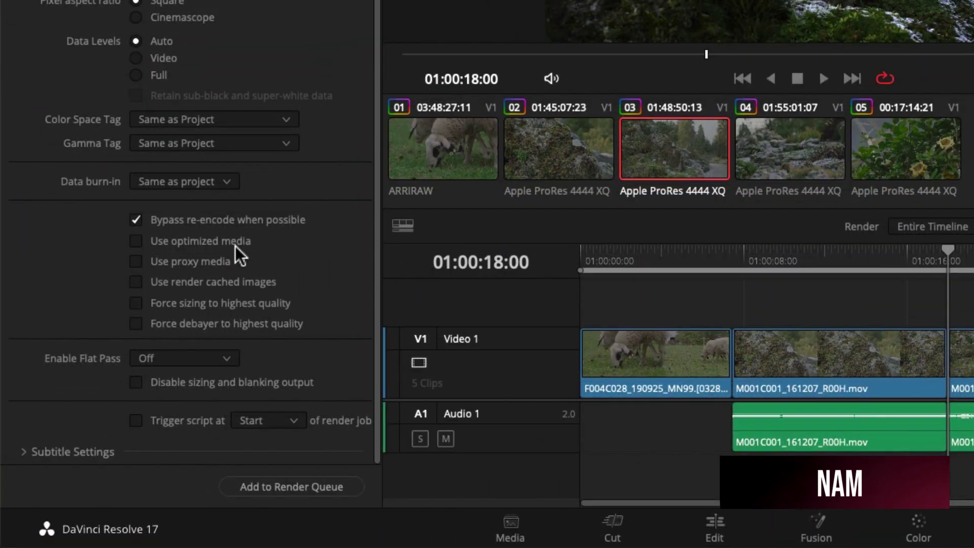
left_click(236, 305)
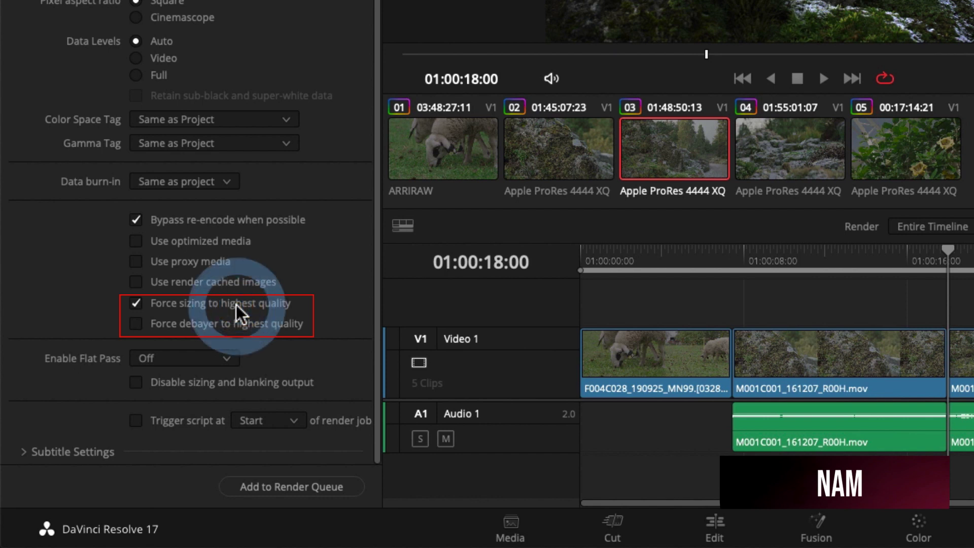
left_click(289, 486)
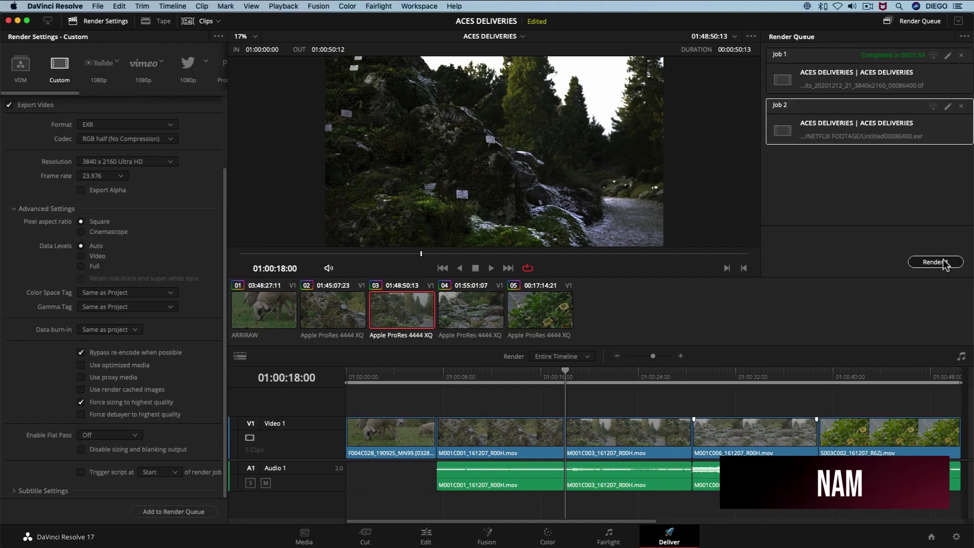
left_click(938, 261)
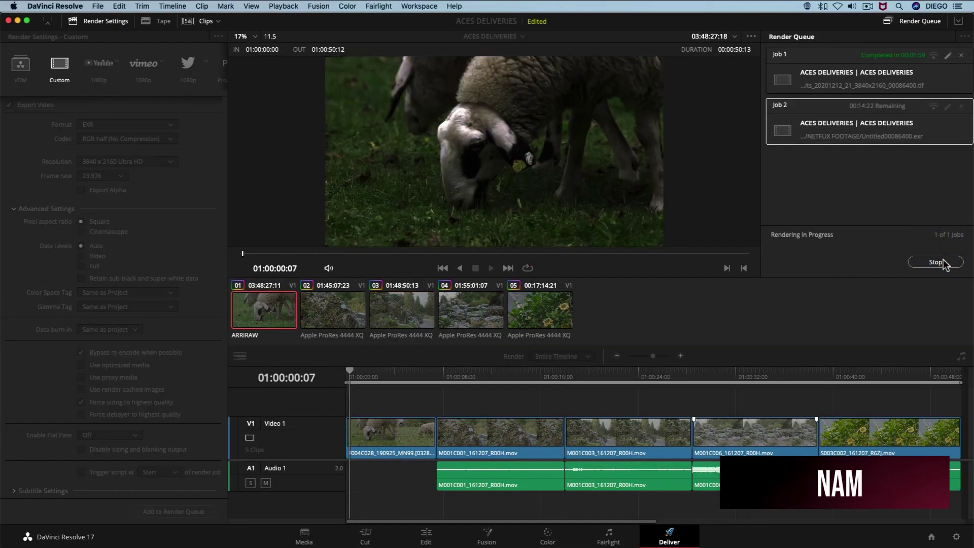